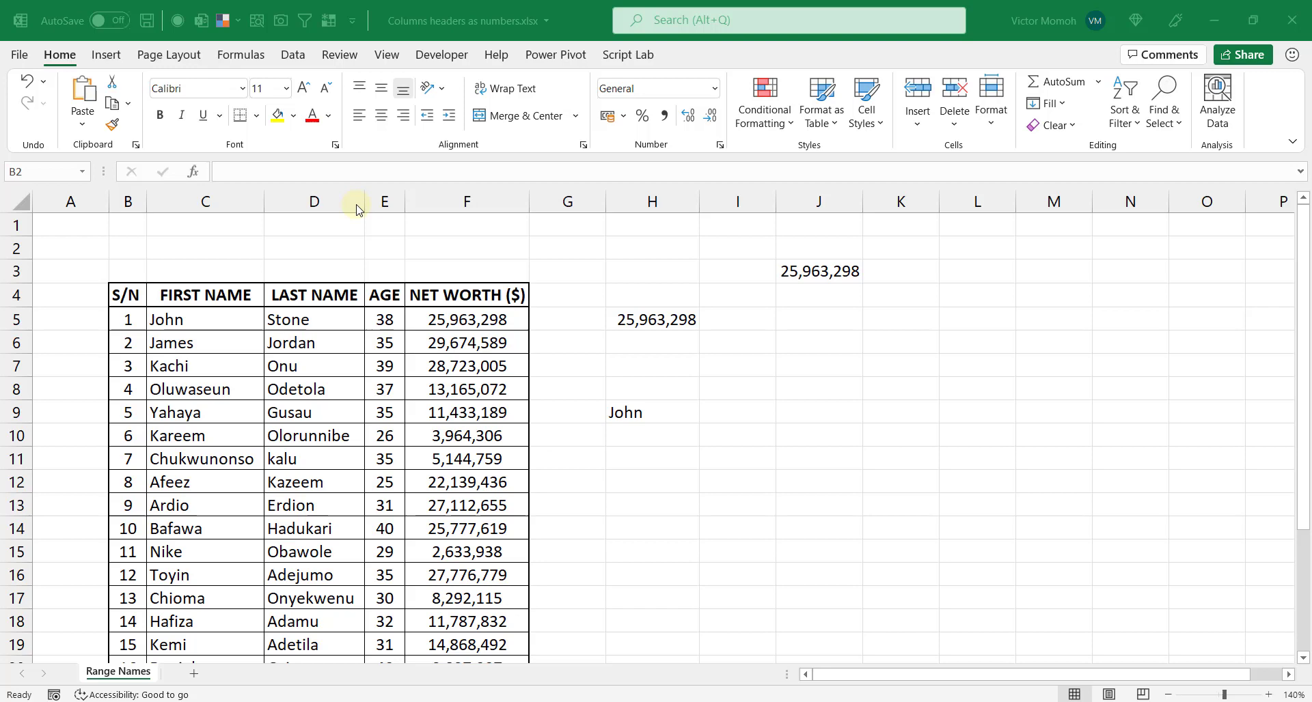
{"action": "left_click", "coordinate": [20, 56]}
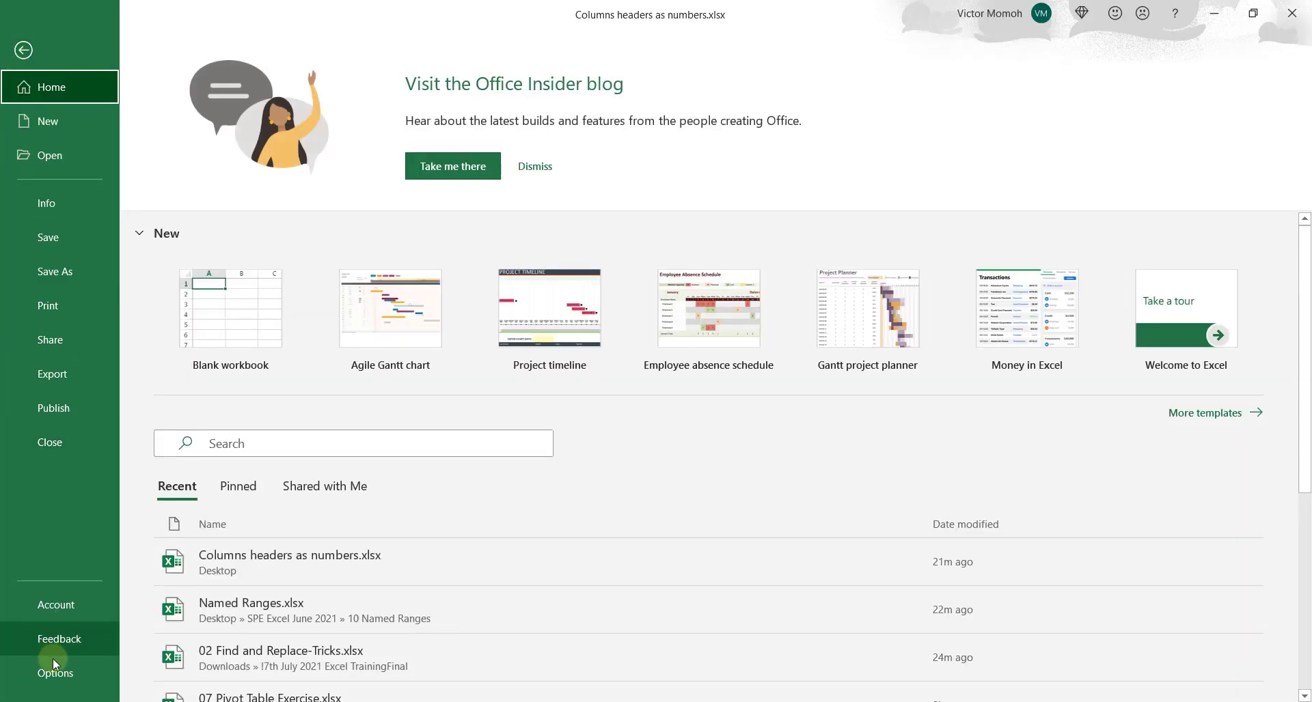
{"action": "left_click", "coordinate": [58, 674]}
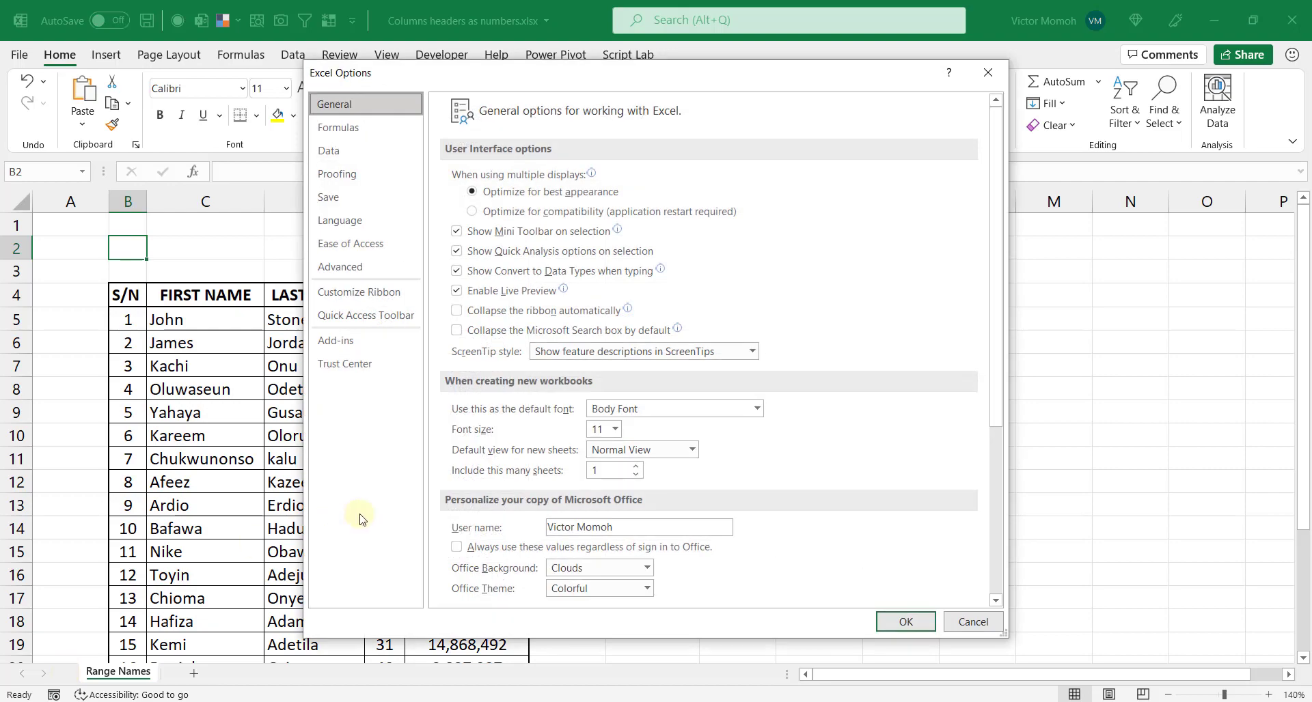
{"action": "key", "text": "Escape"}
Step: Turn on the R1C1 reference style in the Excel formula options
{"action": "key", "text": "alt"}
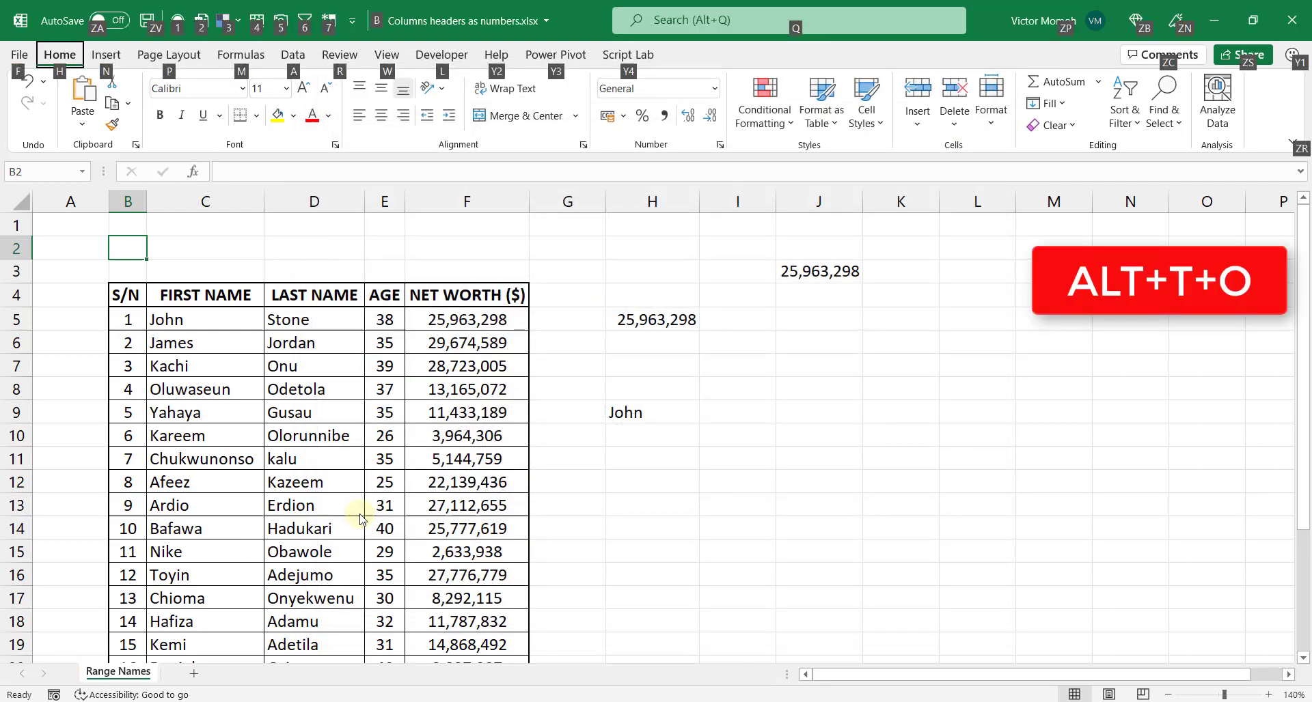
{"action": "key", "text": "t"}
{"action": "key", "text": "o"}
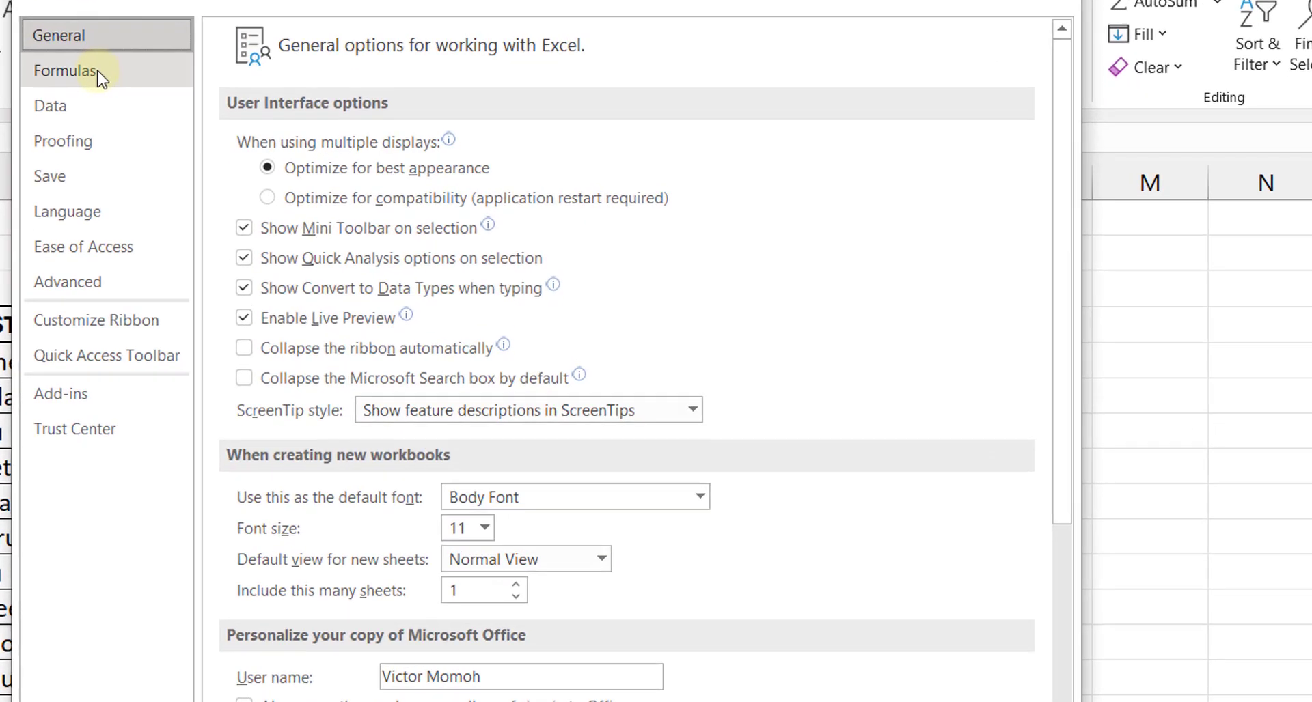
{"action": "left_click", "coordinate": [87, 150]}
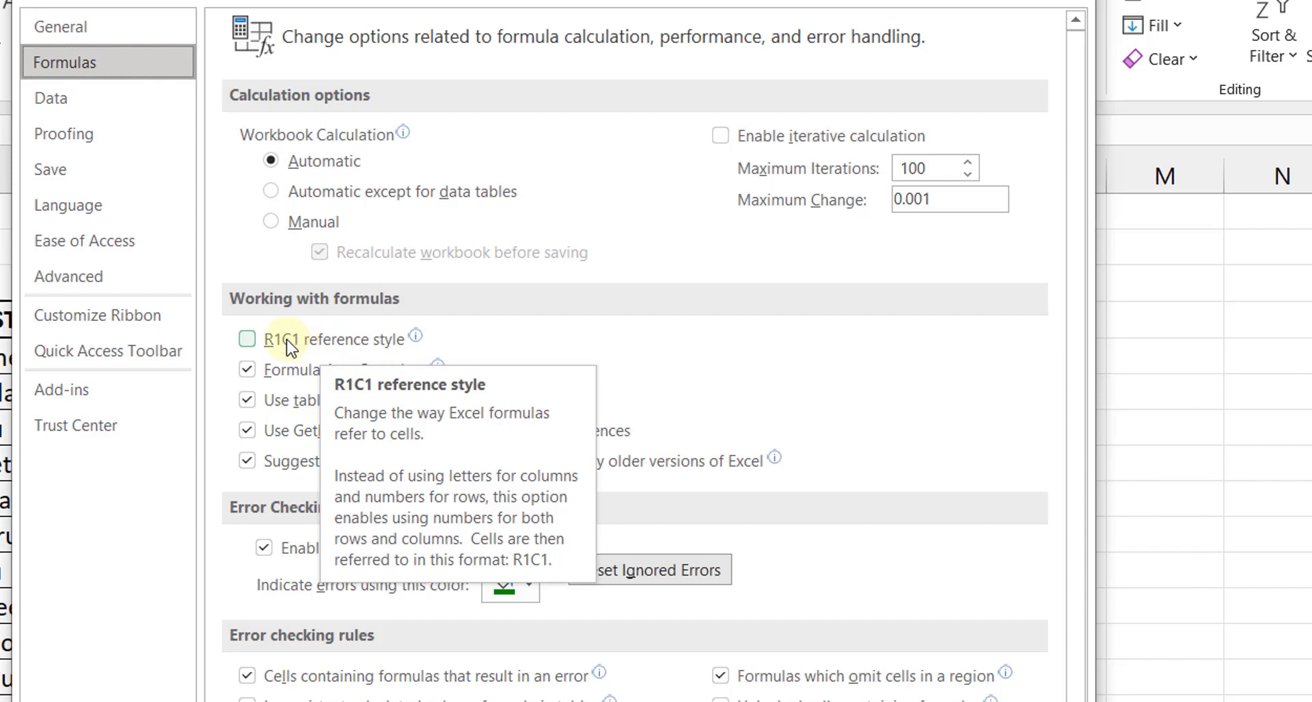
{"action": "left_click", "coordinate": [247, 339]}
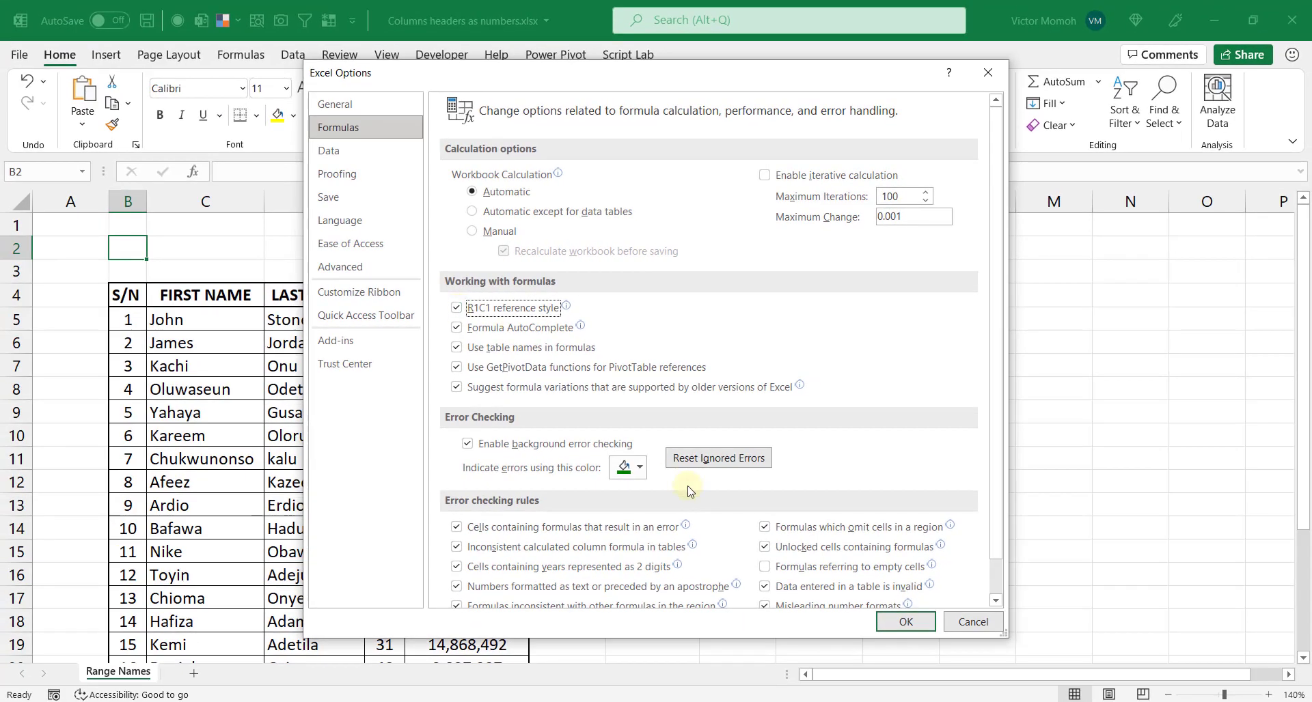
{"action": "left_click", "coordinate": [922, 625]}
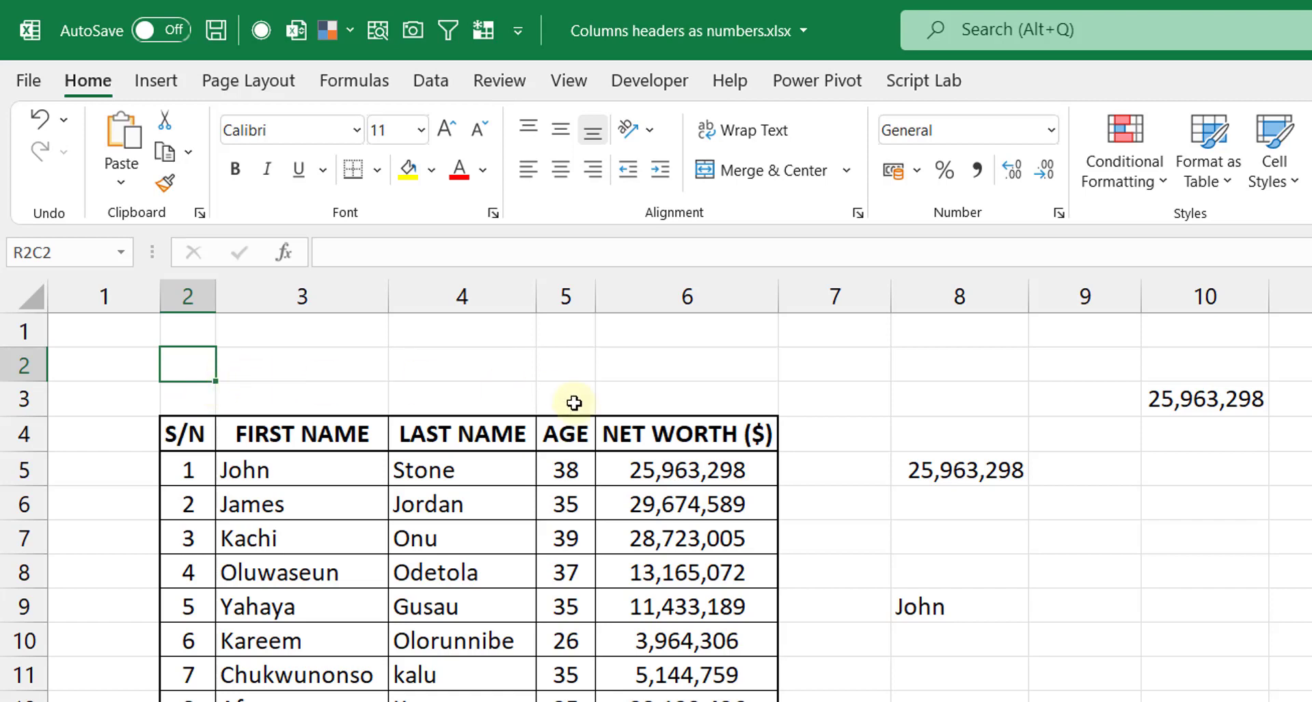
Step: Enter the formula =R[-1]C[-5] in cell R2C6, referencing the cell in row 1, column 1
{"action": "left_click", "coordinate": [649, 369]}
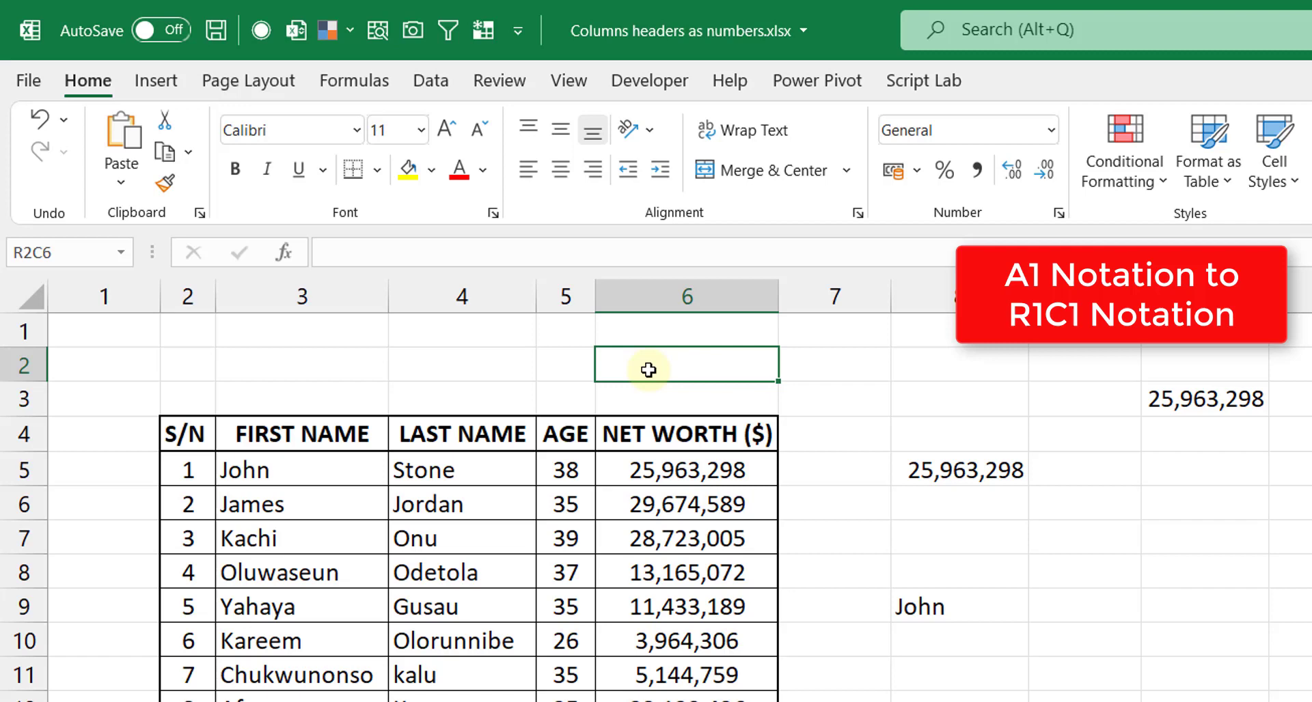
{"action": "type", "text": "="}
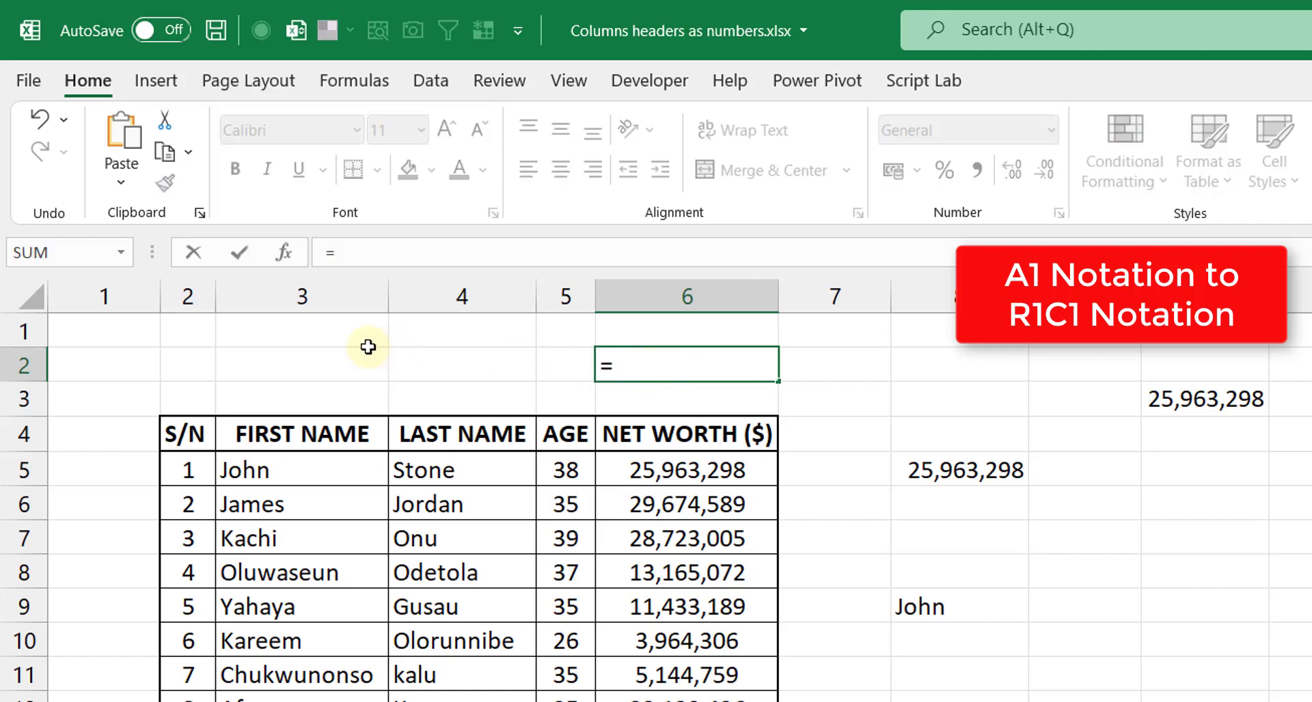
{"action": "left_click", "coordinate": [108, 328]}
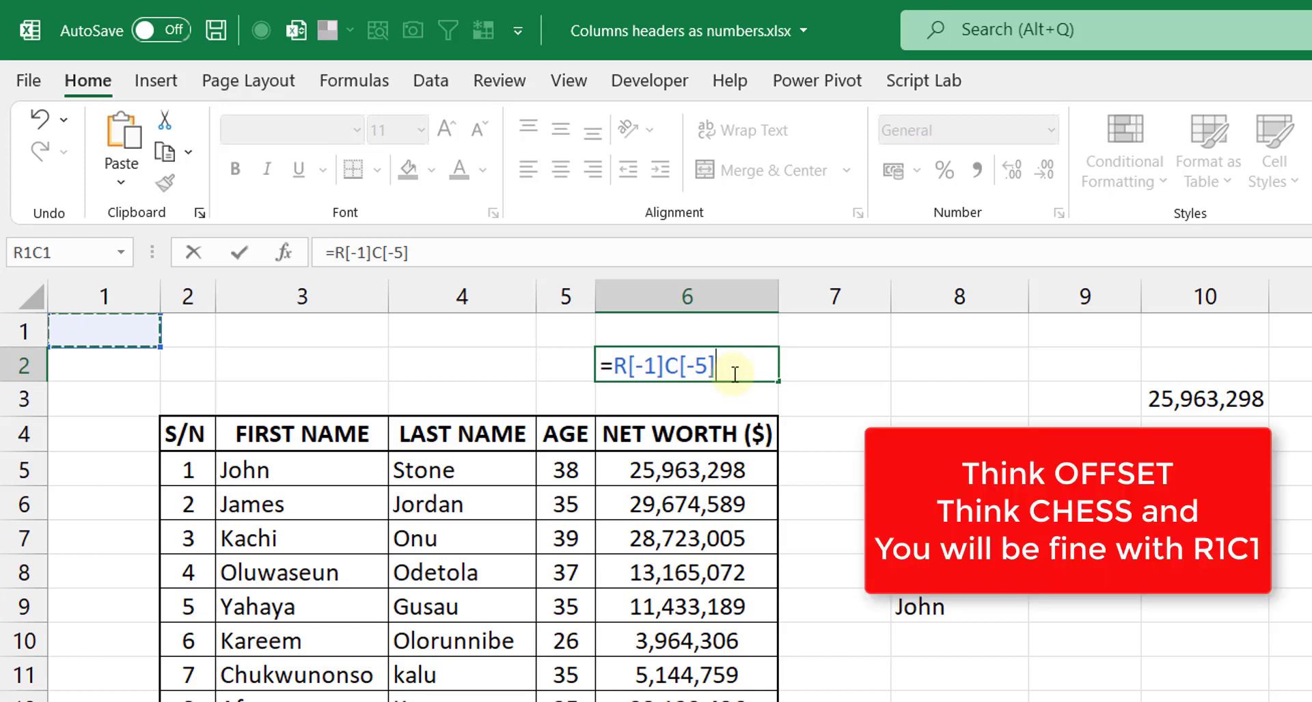
{"action": "key", "text": "ctrl+Return"}
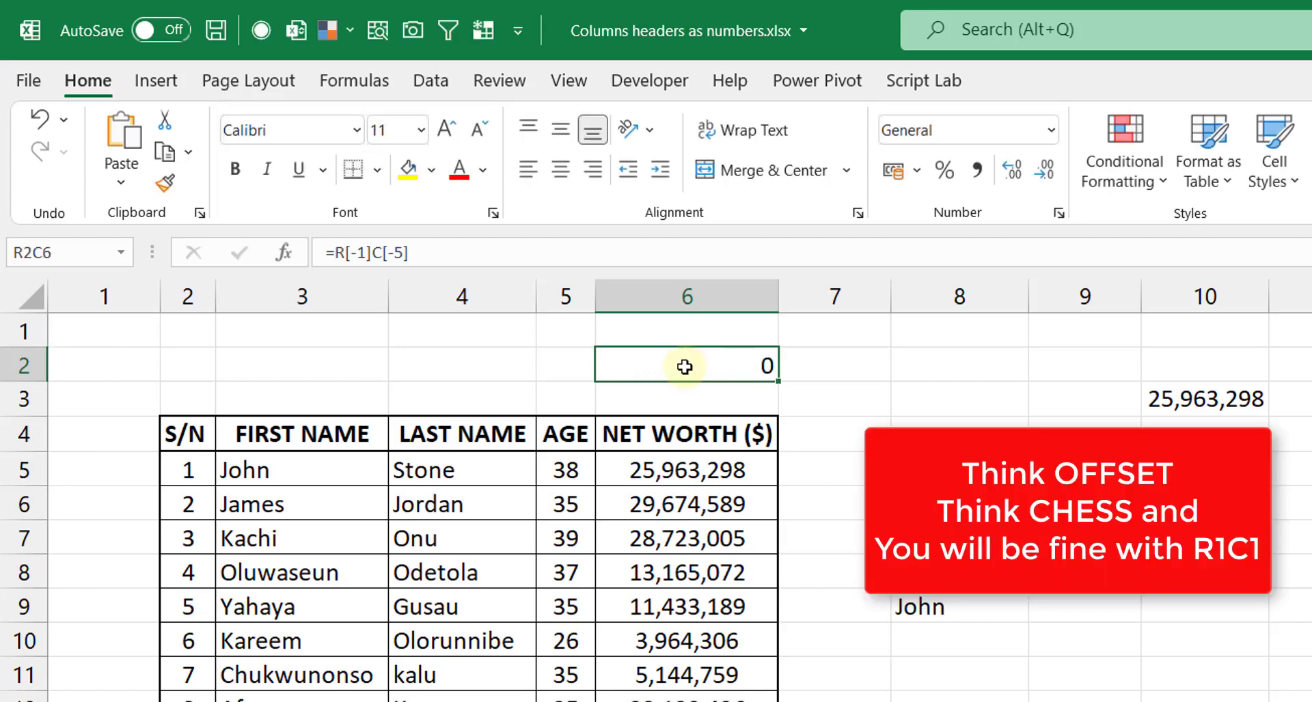
Step: Enter the formula =R[5]C[2] in cell R2C2, referencing the last name in row 7, column 4
{"action": "left_click", "coordinate": [196, 364]}
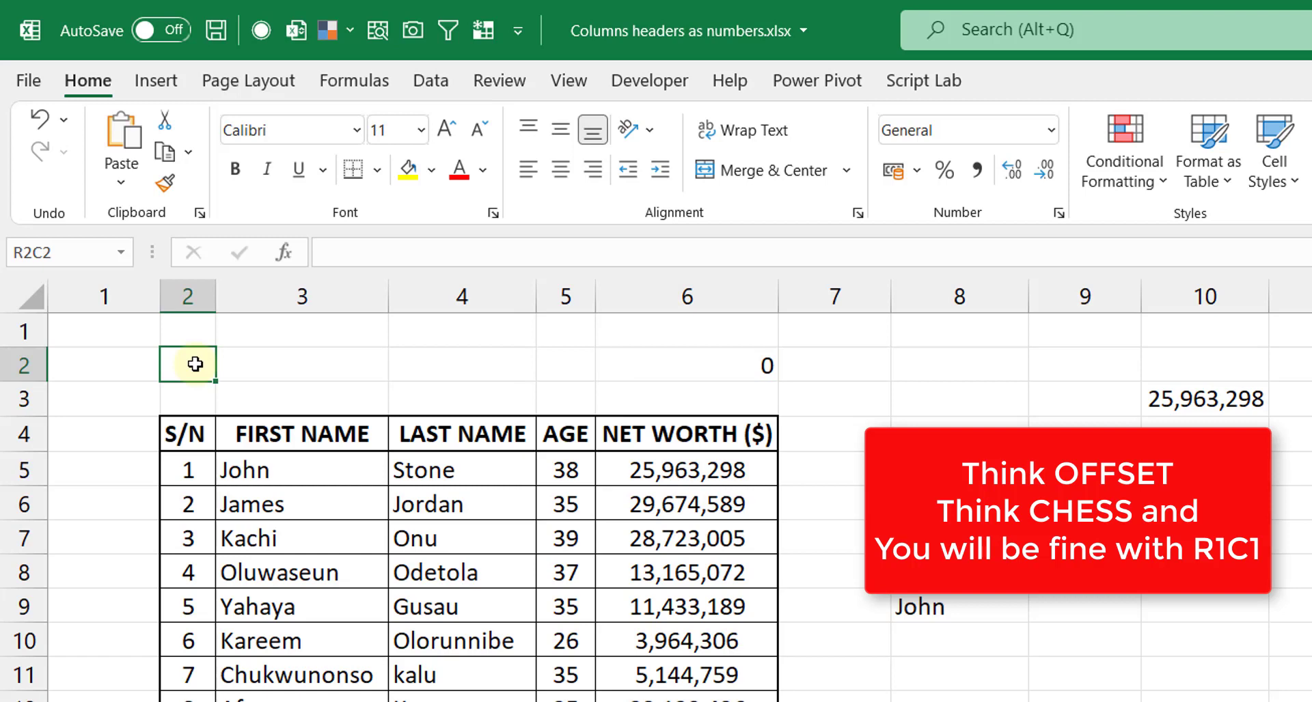
{"action": "type", "text": "="}
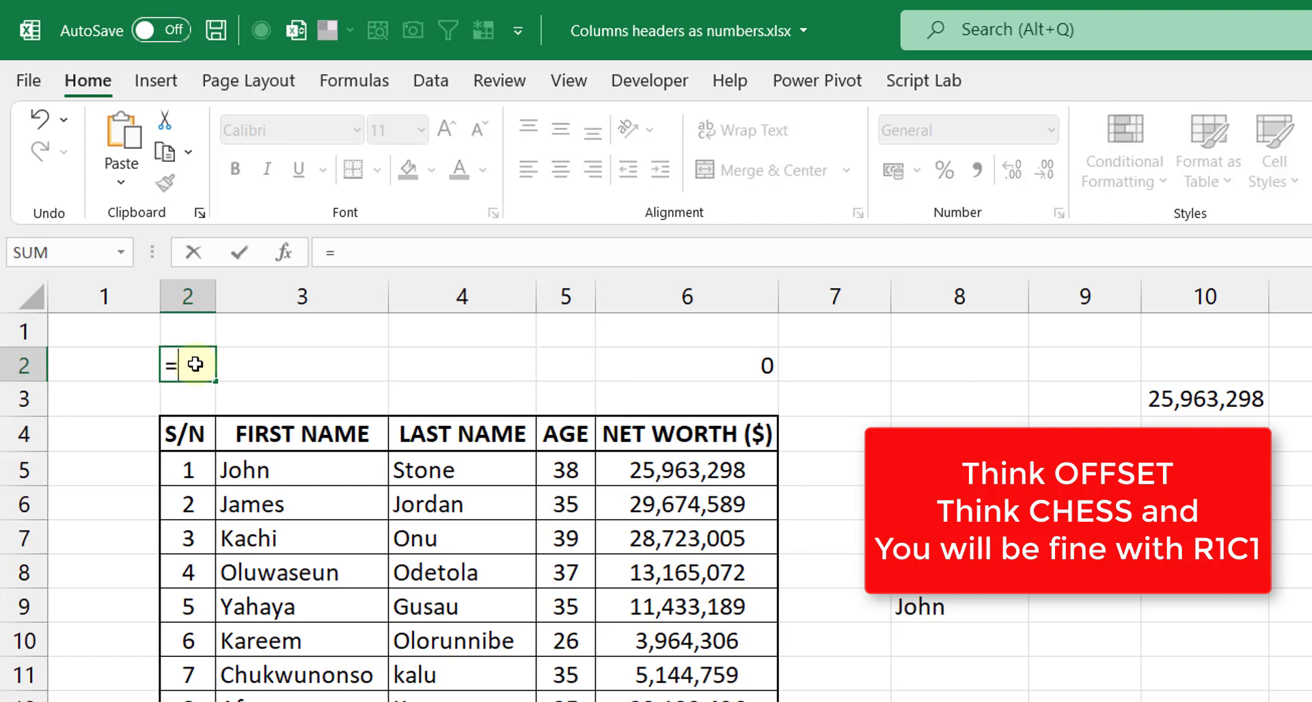
{"action": "left_click", "coordinate": [485, 539]}
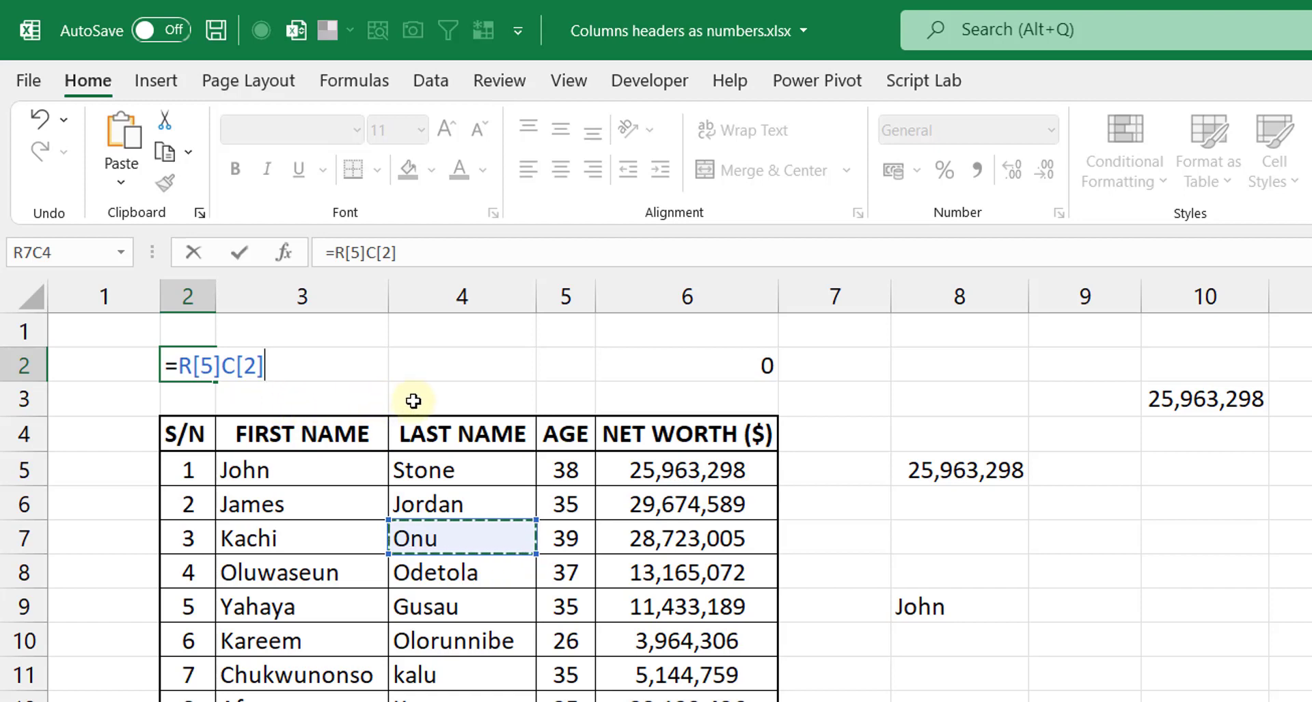
{"action": "key", "text": "Return"}
Step: Enter the formula =R[2]C in cell R2C4, referencing the LAST NAME header in the same column
{"action": "key", "text": "Up"}
{"action": "key", "text": "Right"}
{"action": "key", "text": "Right"}
{"action": "key", "text": "Right"}
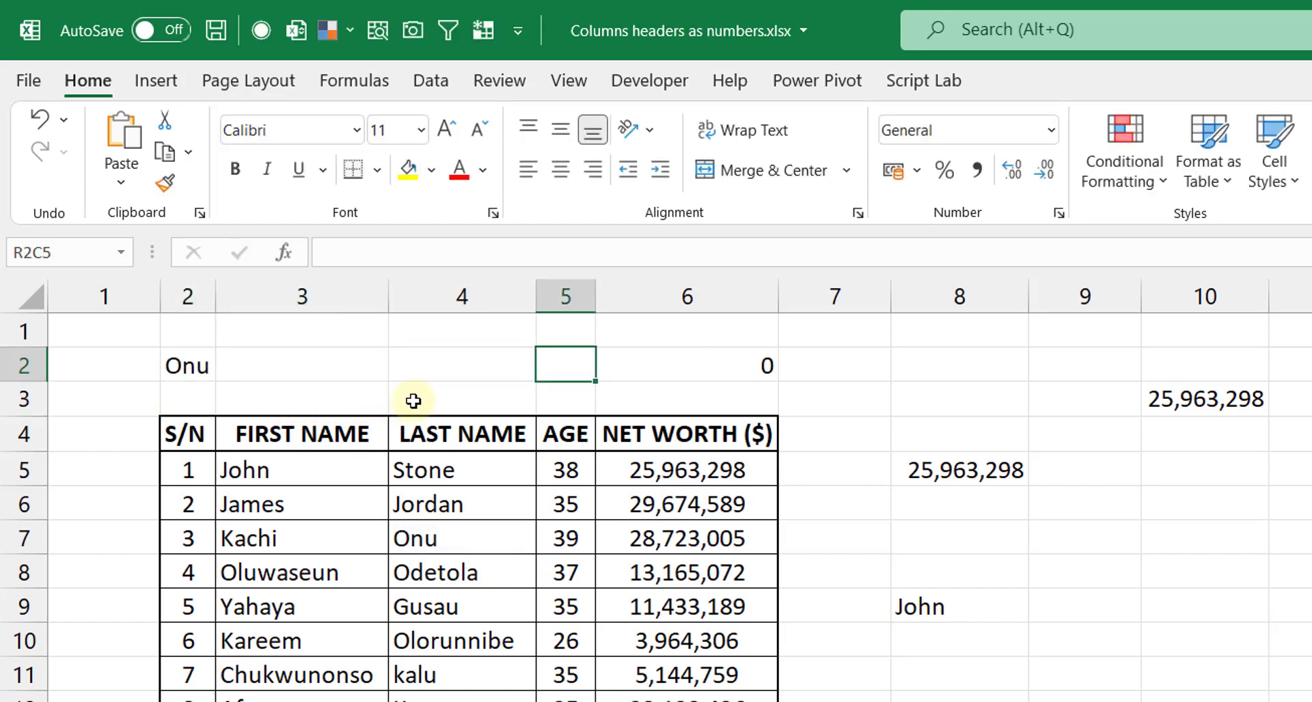
{"action": "key", "text": "Left"}
{"action": "type", "text": "="}
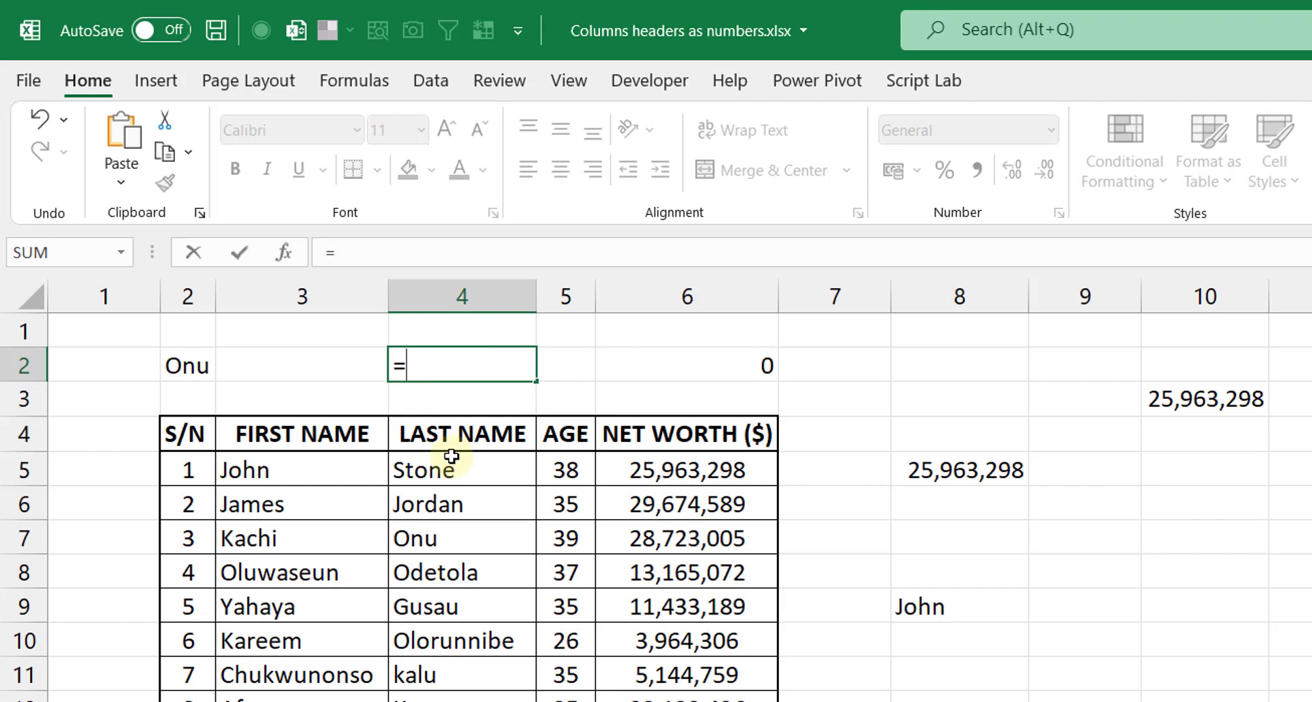
{"action": "left_click", "coordinate": [490, 435]}
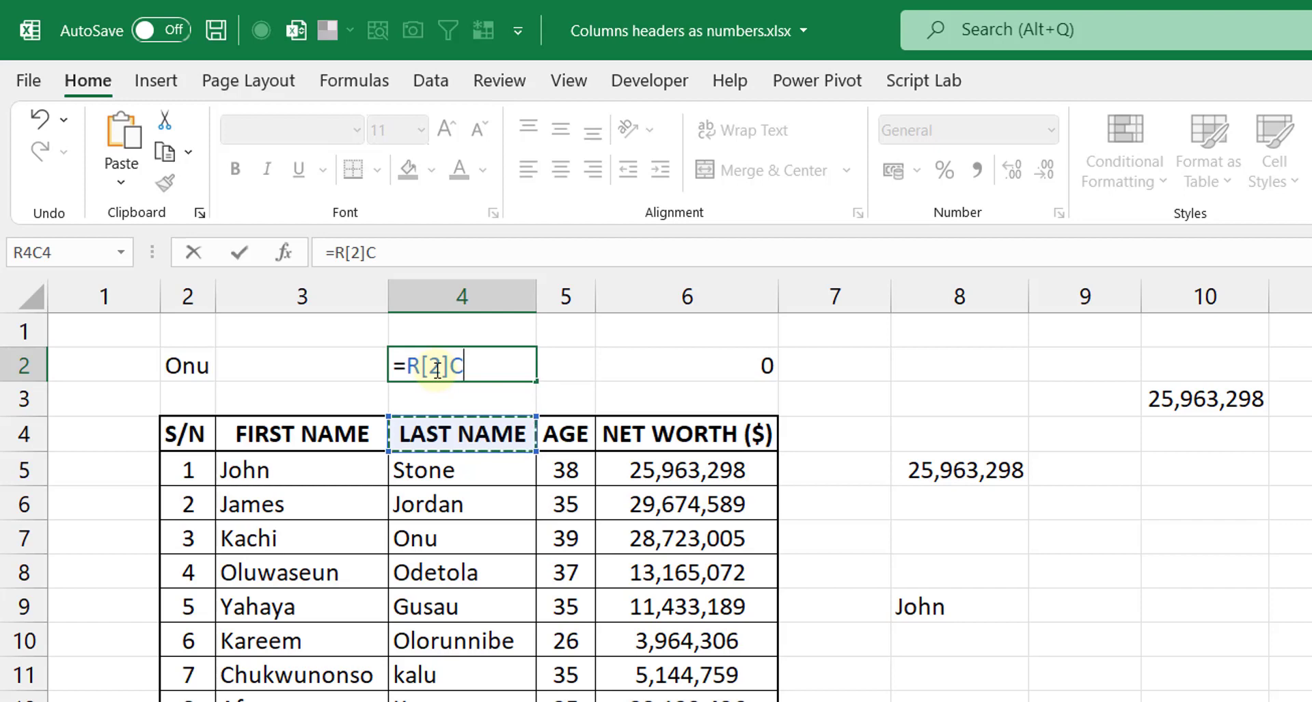
{"action": "key", "text": "Return"}
{"action": "key", "text": "Up"}
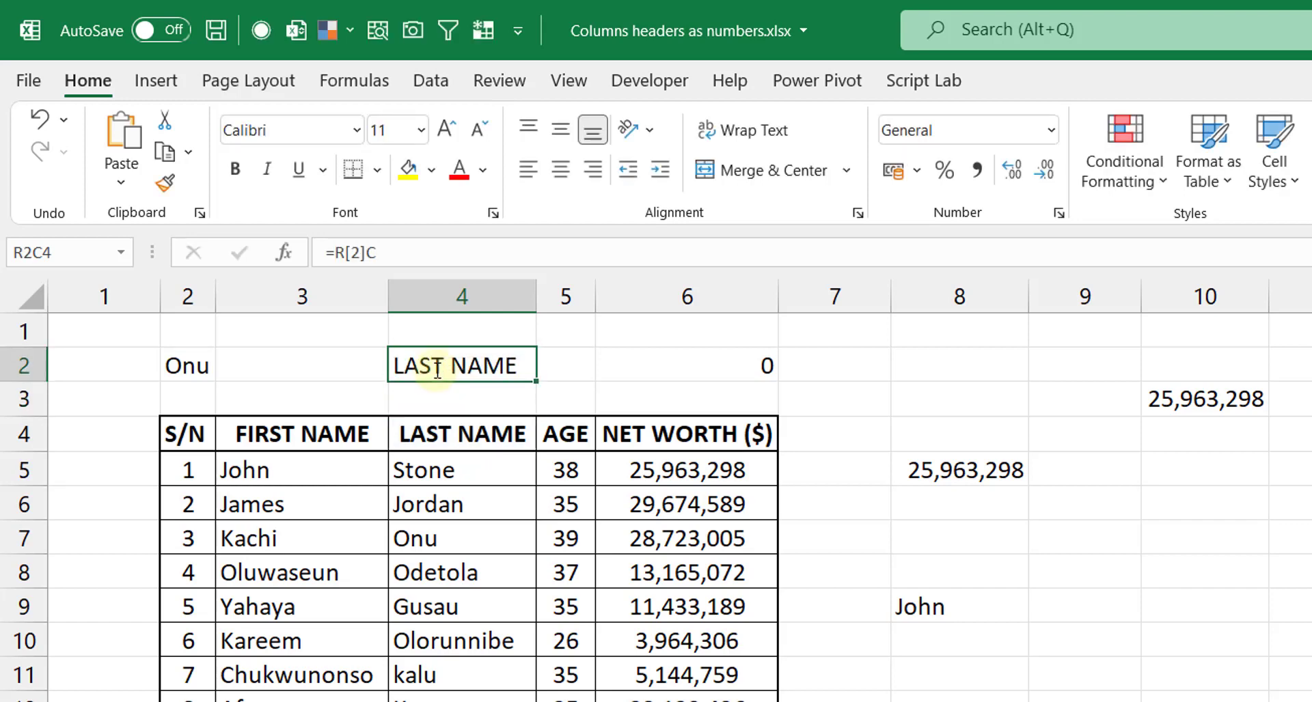
Step: Enter the formula =RC[-4] in cell R2C8, referencing the cell four columns back in the same row
{"action": "key", "text": "Right"}
{"action": "key", "text": "Right"}
{"action": "key", "text": "Right"}
{"action": "key", "text": "Right"}
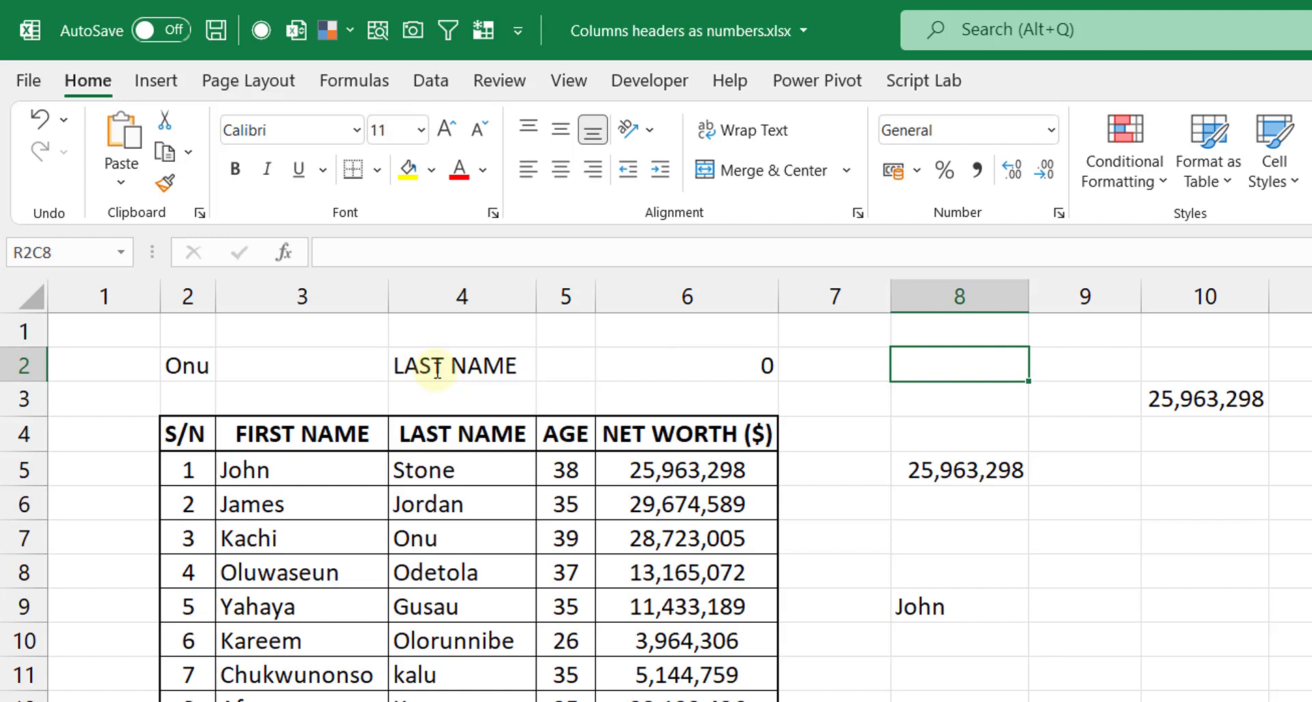
{"action": "type", "text": "="}
{"action": "key", "text": "Left"}
{"action": "key", "text": "Left"}
{"action": "key", "text": "Left"}
{"action": "key", "text": "Left"}
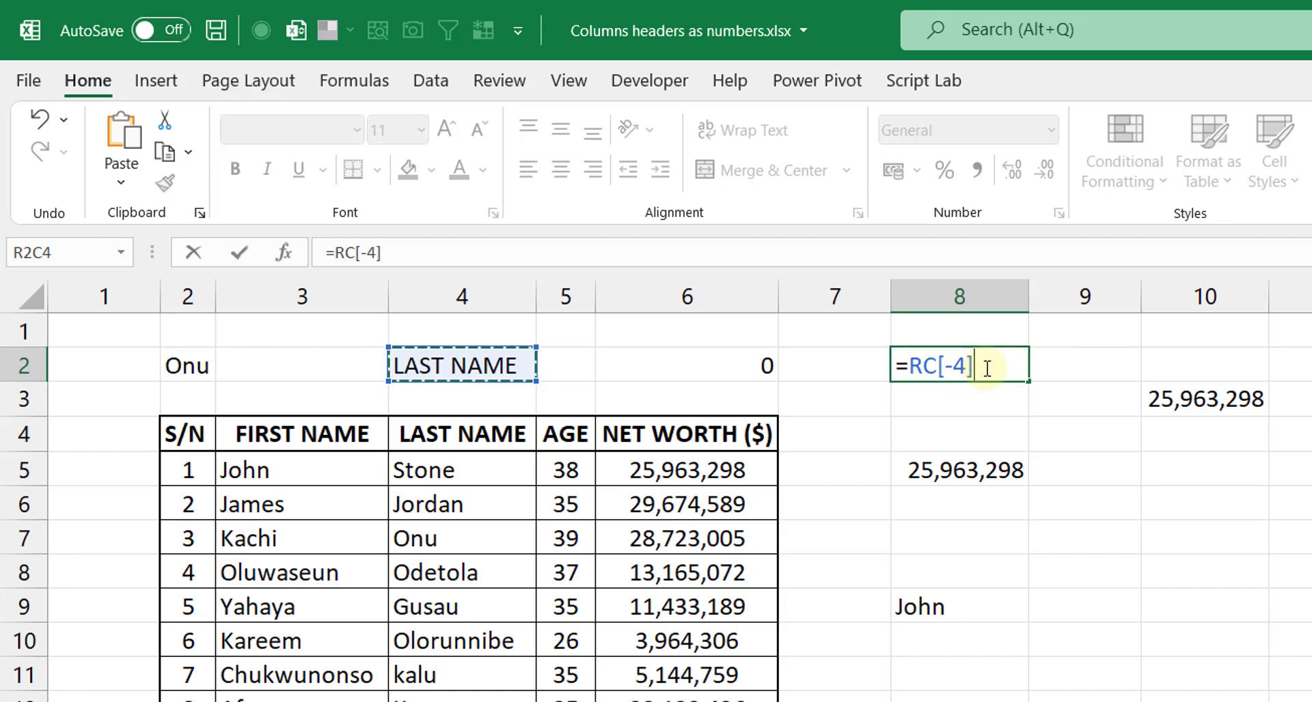
{"action": "key", "text": "ctrl+Return"}
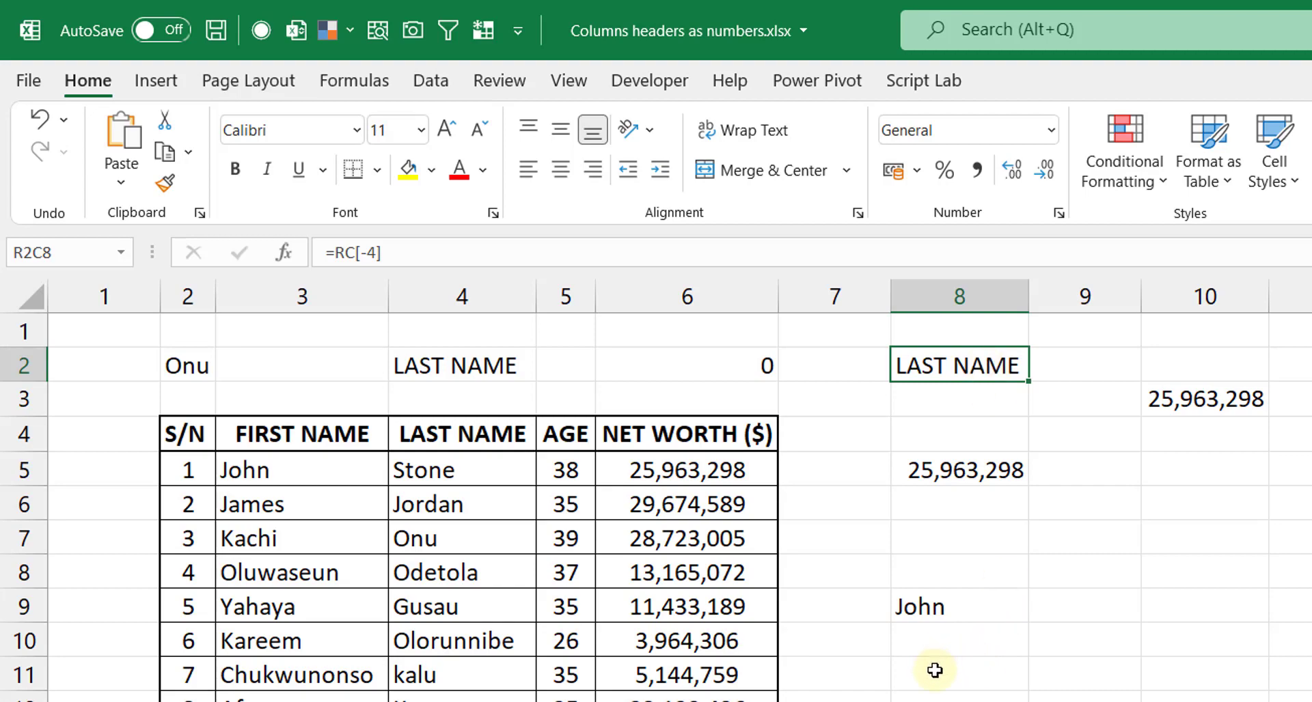
Step: Start recording Macro4, stored in the Personal Macro Workbook, with cell R11C8 selected
{"action": "left_click", "coordinate": [935, 670]}
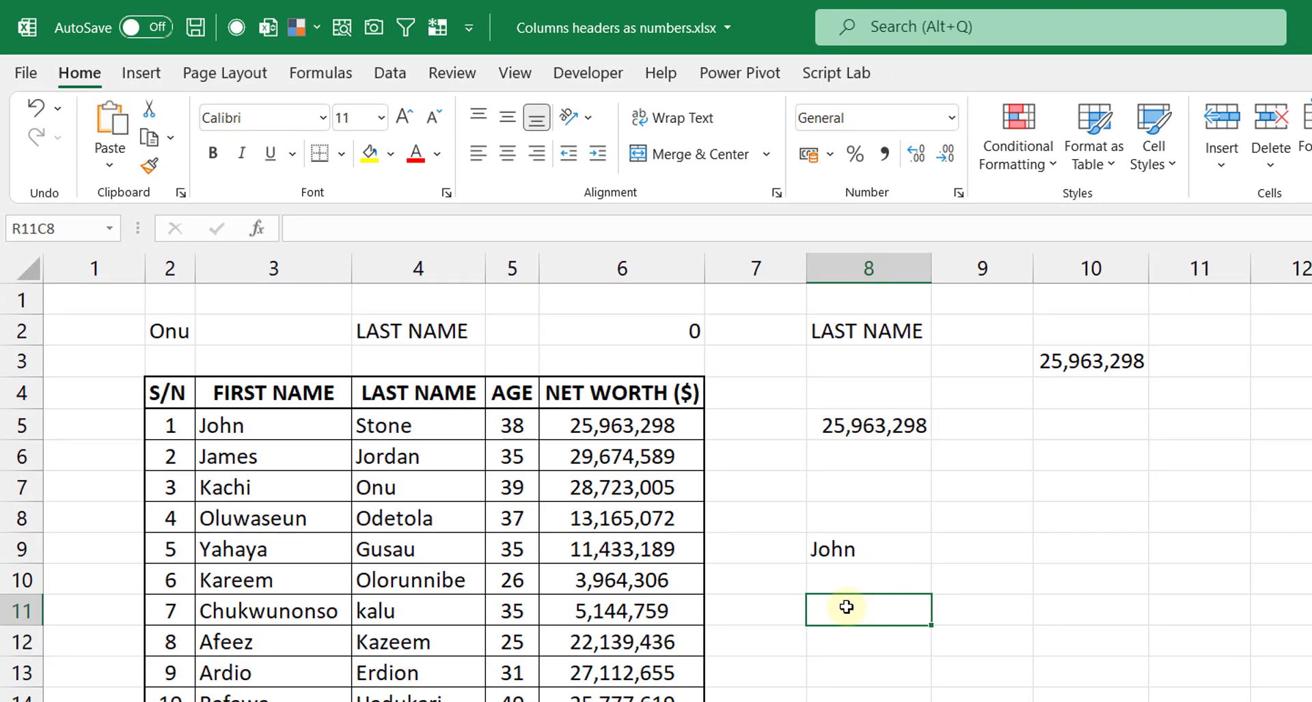
{"action": "left_click", "coordinate": [592, 72]}
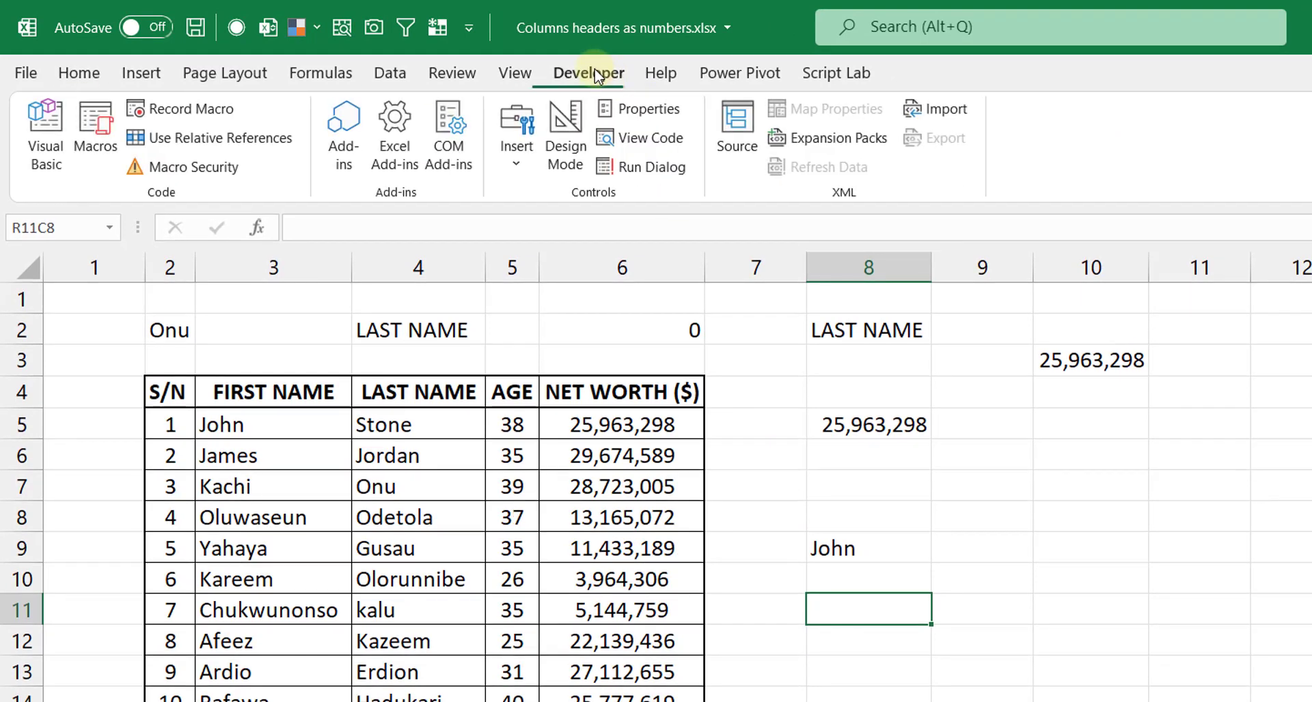
{"action": "left_click", "coordinate": [183, 113]}
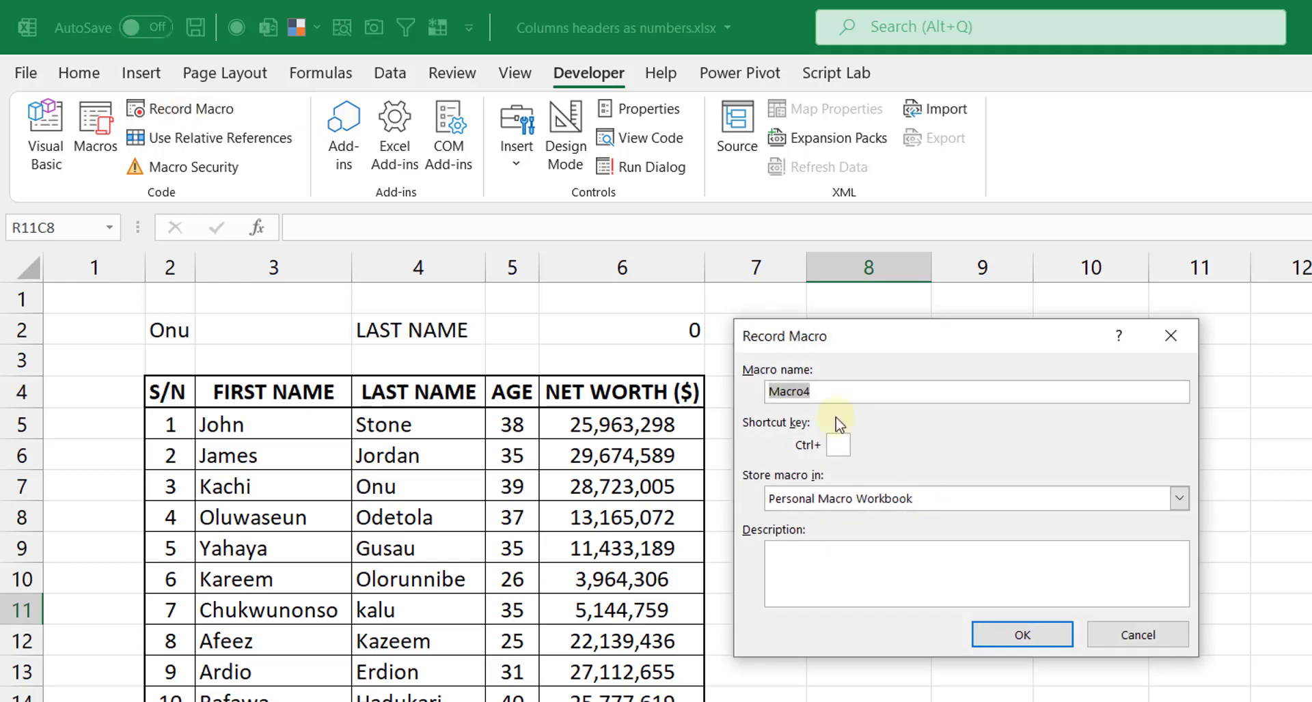
{"action": "left_click", "coordinate": [1047, 637]}
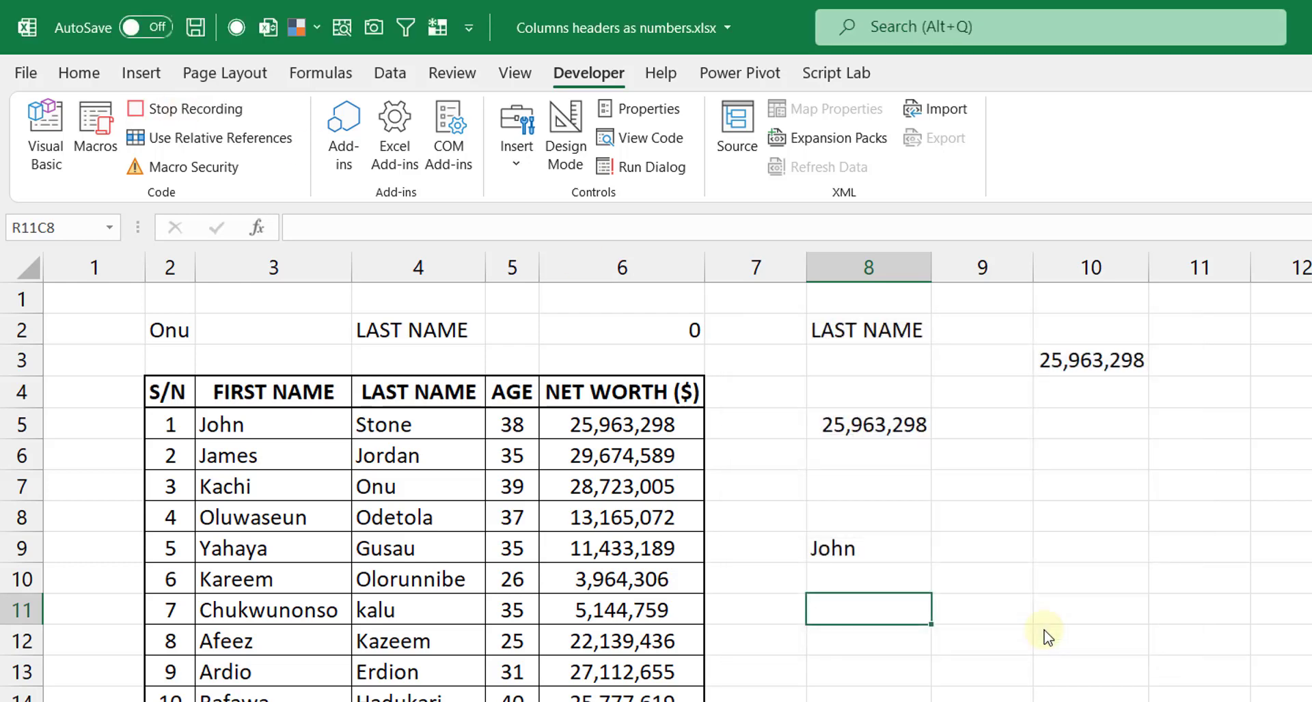
Step: Enter =R[-6]C[-2] in cell R11C8, referencing the first NET WORTH value, and stop the macro recording
{"action": "type", "text": "="}
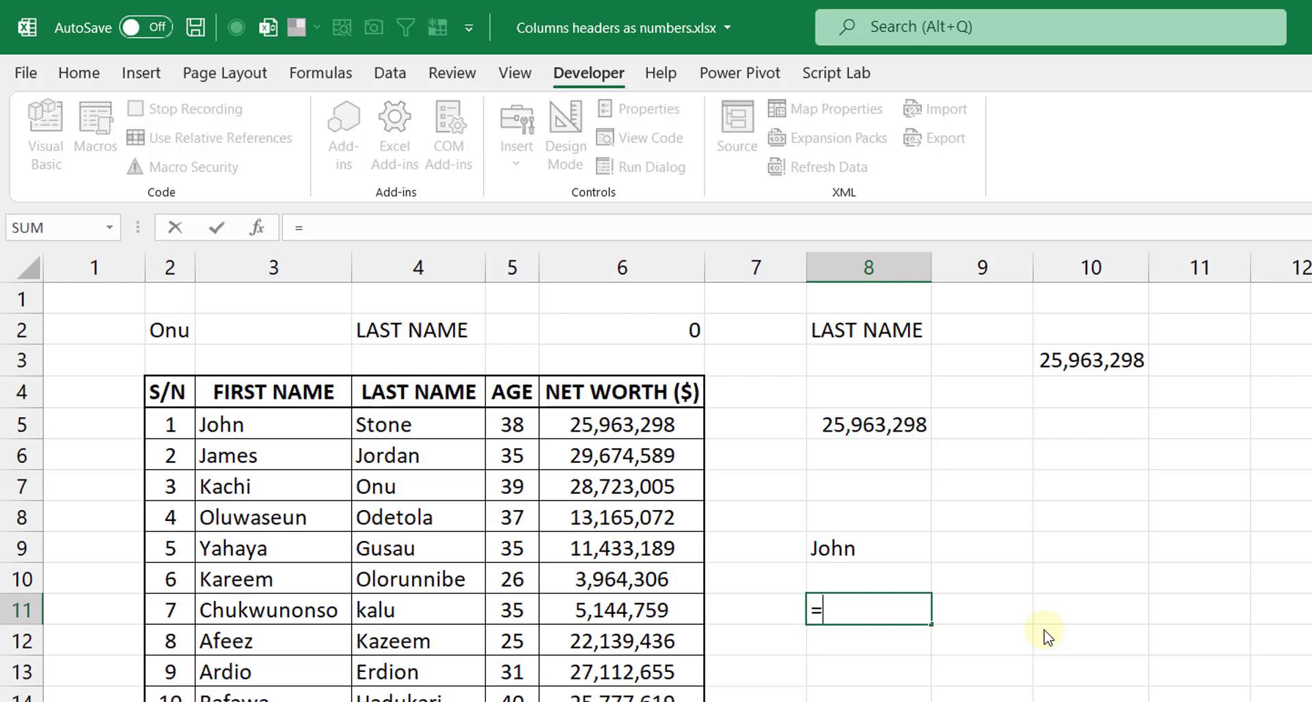
{"action": "left_click", "coordinate": [604, 432]}
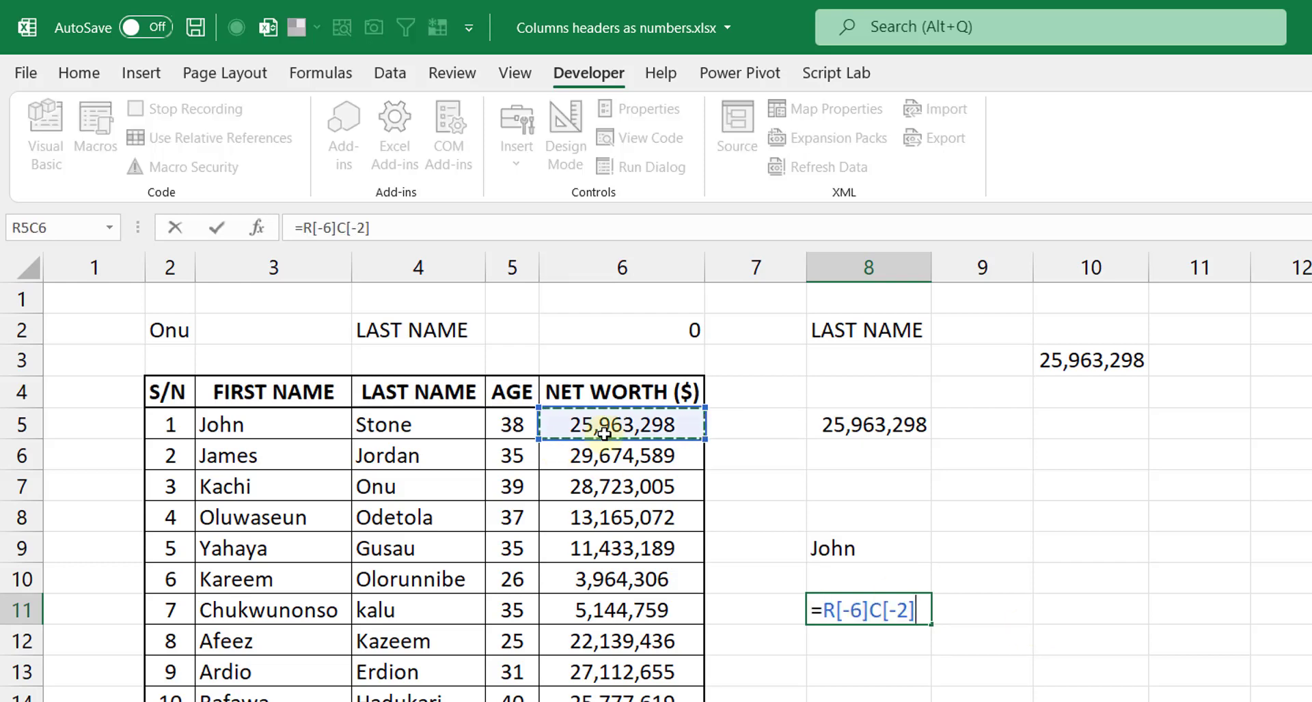
{"action": "key", "text": "Return"}
{"action": "key", "text": "Up"}
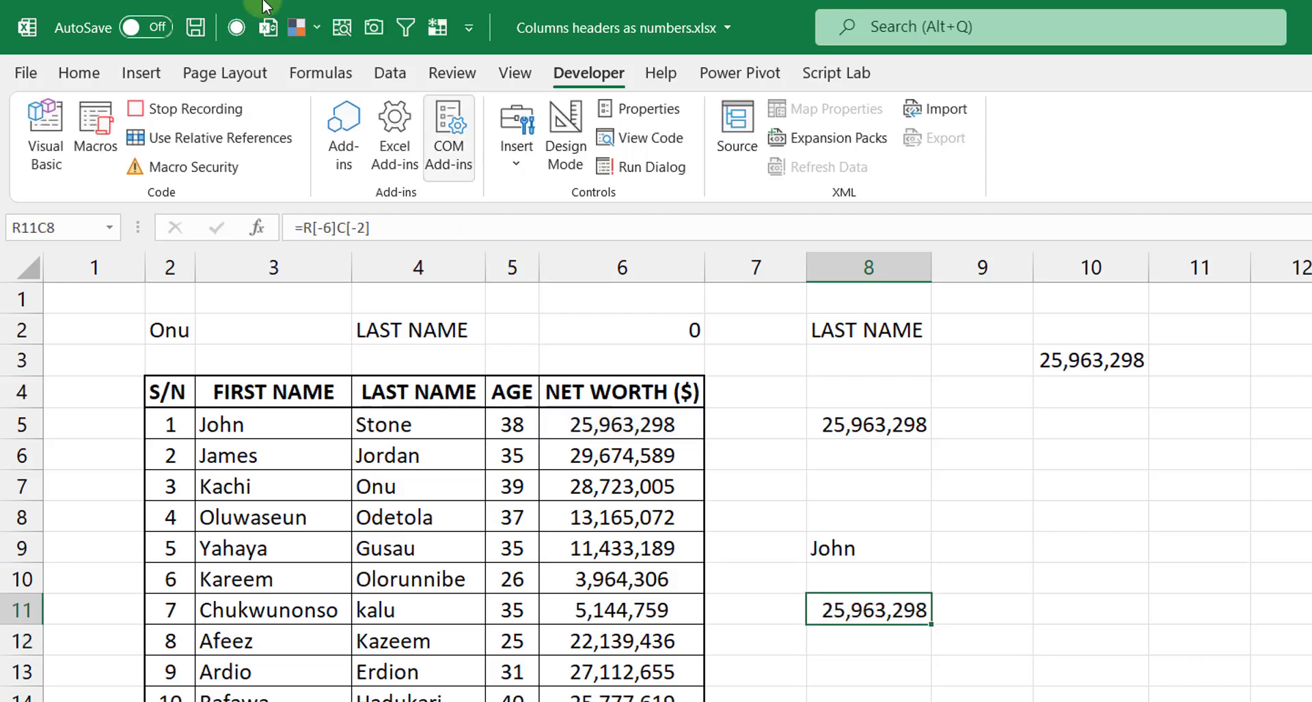
{"action": "left_click", "coordinate": [218, 111]}
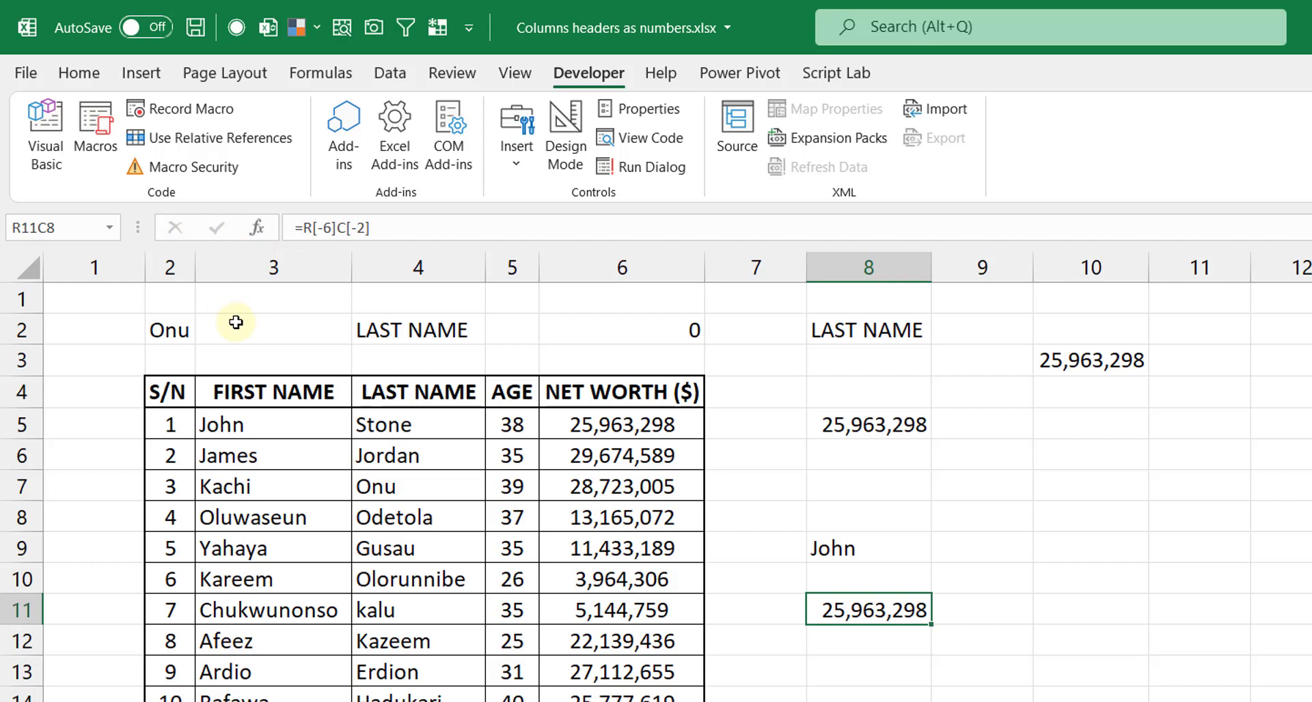
Step: Turn off the R1C1 reference style in the Excel formula options to restore lettered column headers
{"action": "key", "text": "alt"}
{"action": "key", "text": "t"}
{"action": "key", "text": "o"}
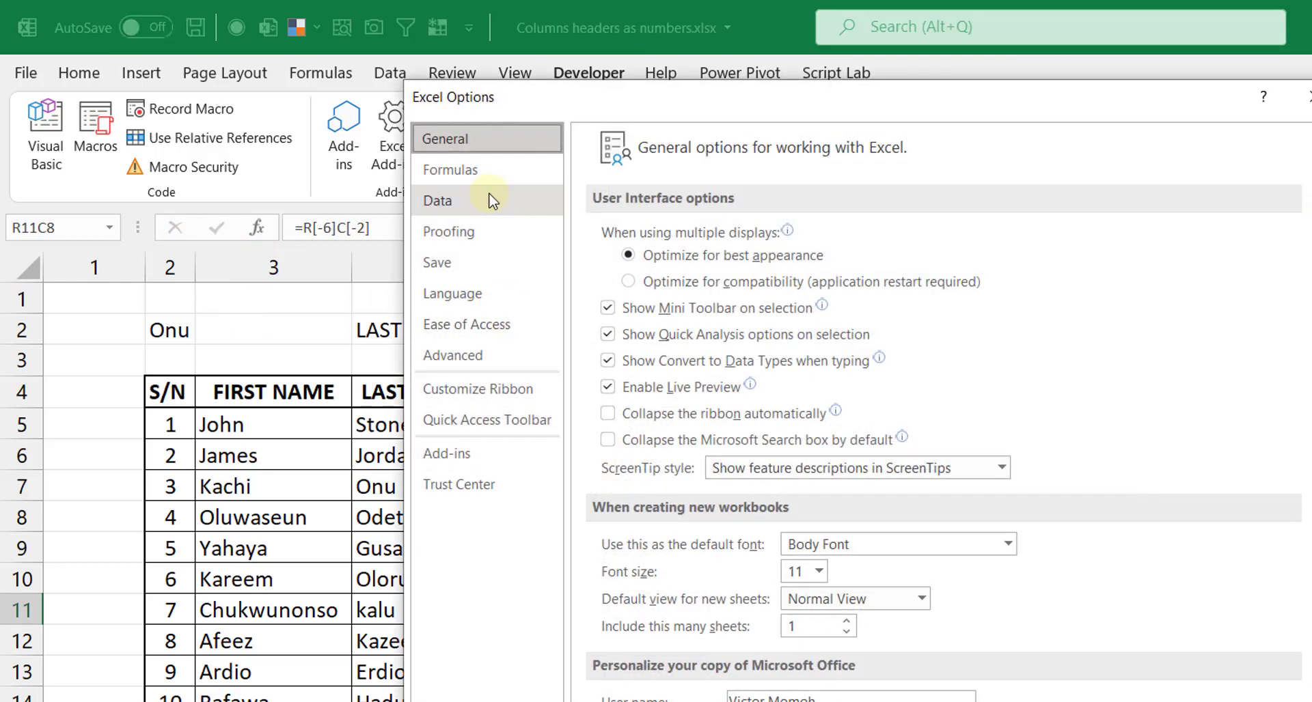
{"action": "left_click", "coordinate": [490, 169]}
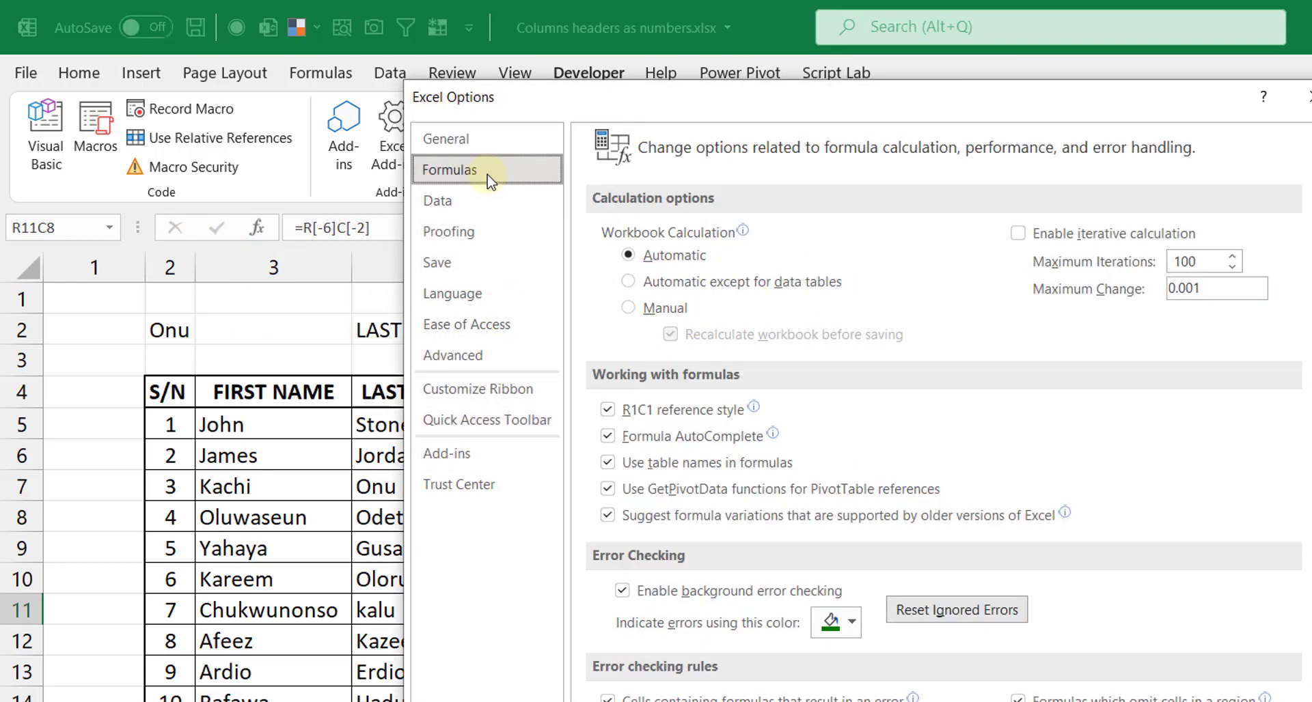
{"action": "left_click", "coordinate": [630, 411]}
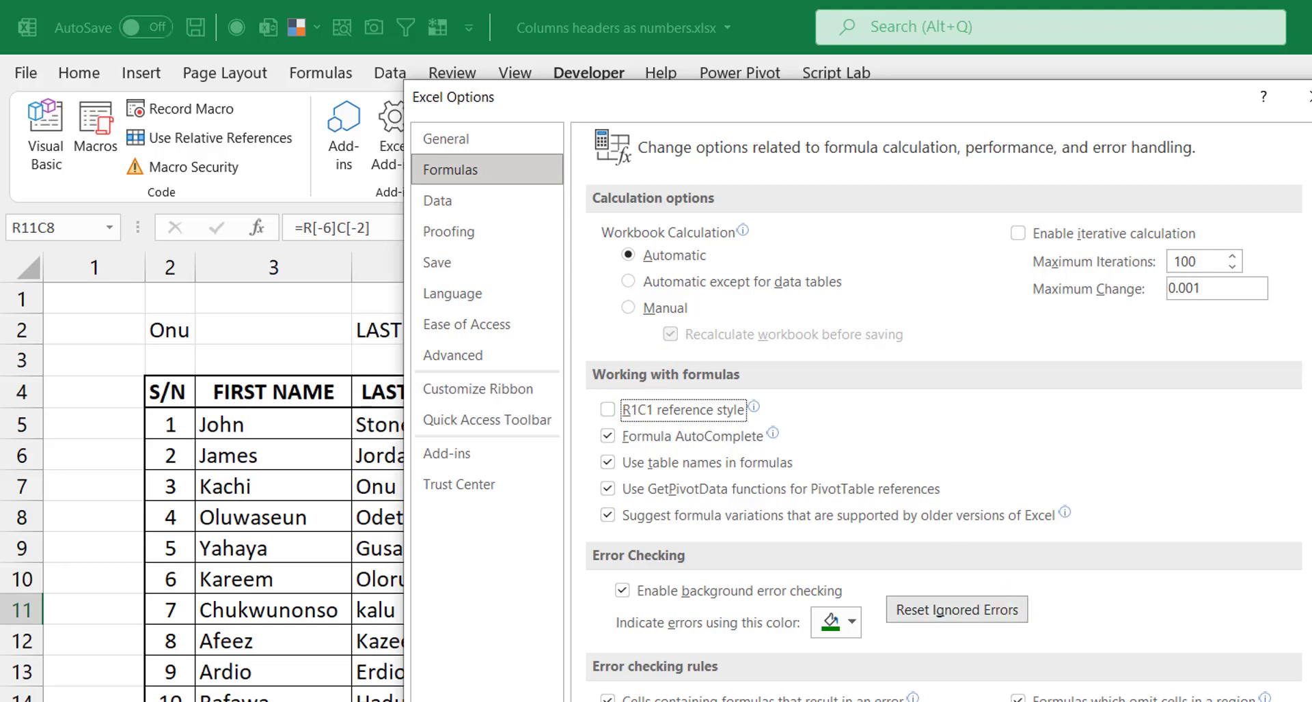
{"action": "key", "text": "Return"}
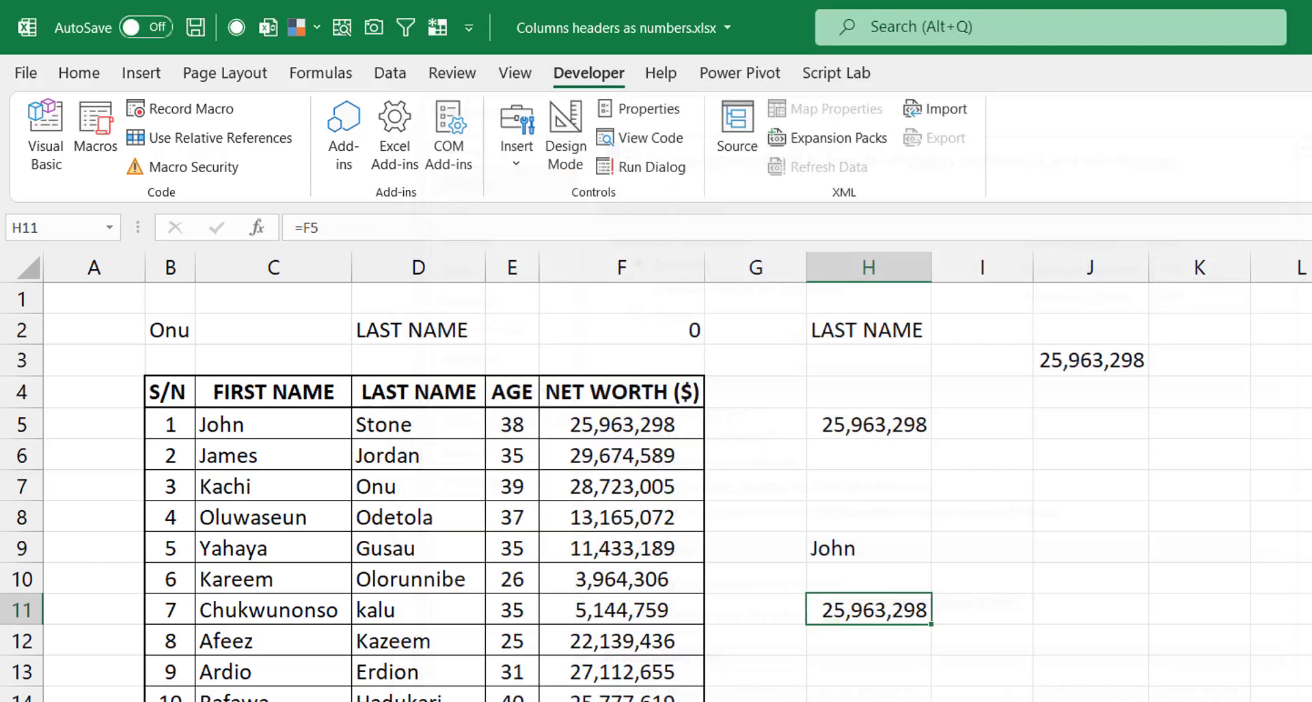
Step: Start recording Macro5, stored in the Personal Macro Workbook, with cell H13 selected
{"action": "left_click", "coordinate": [845, 681]}
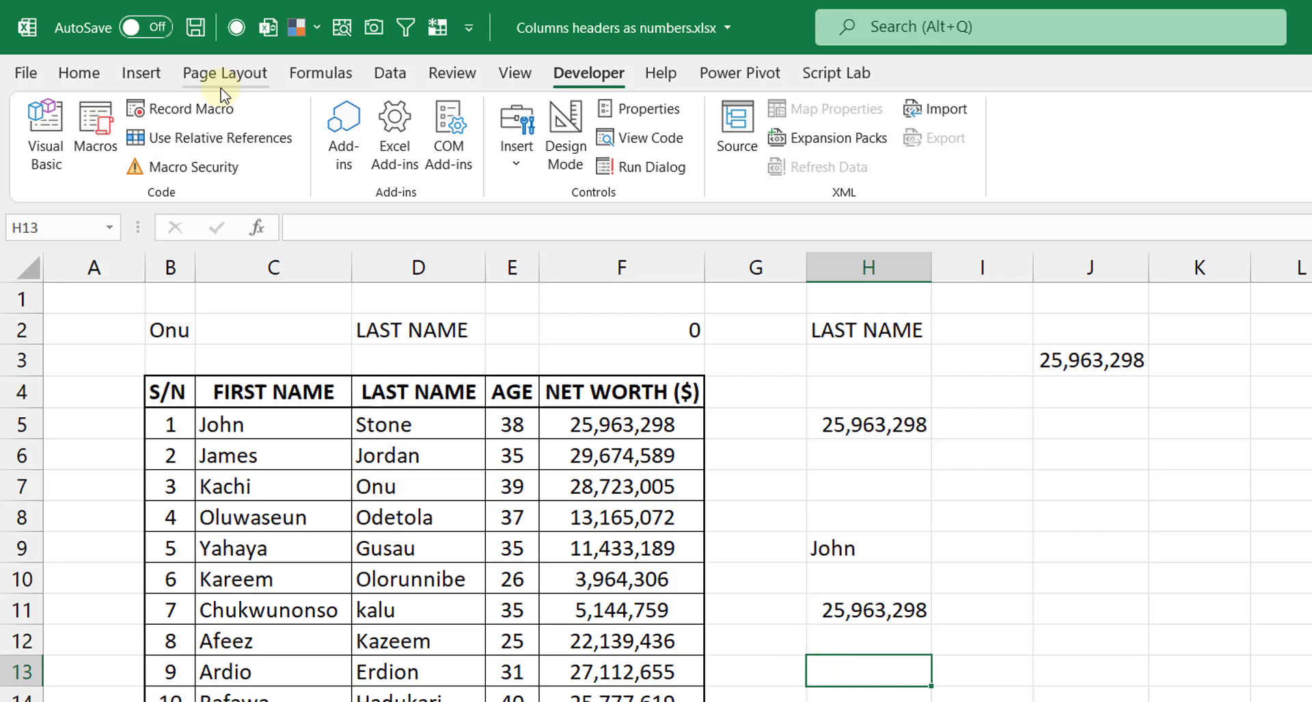
{"action": "left_click", "coordinate": [213, 120]}
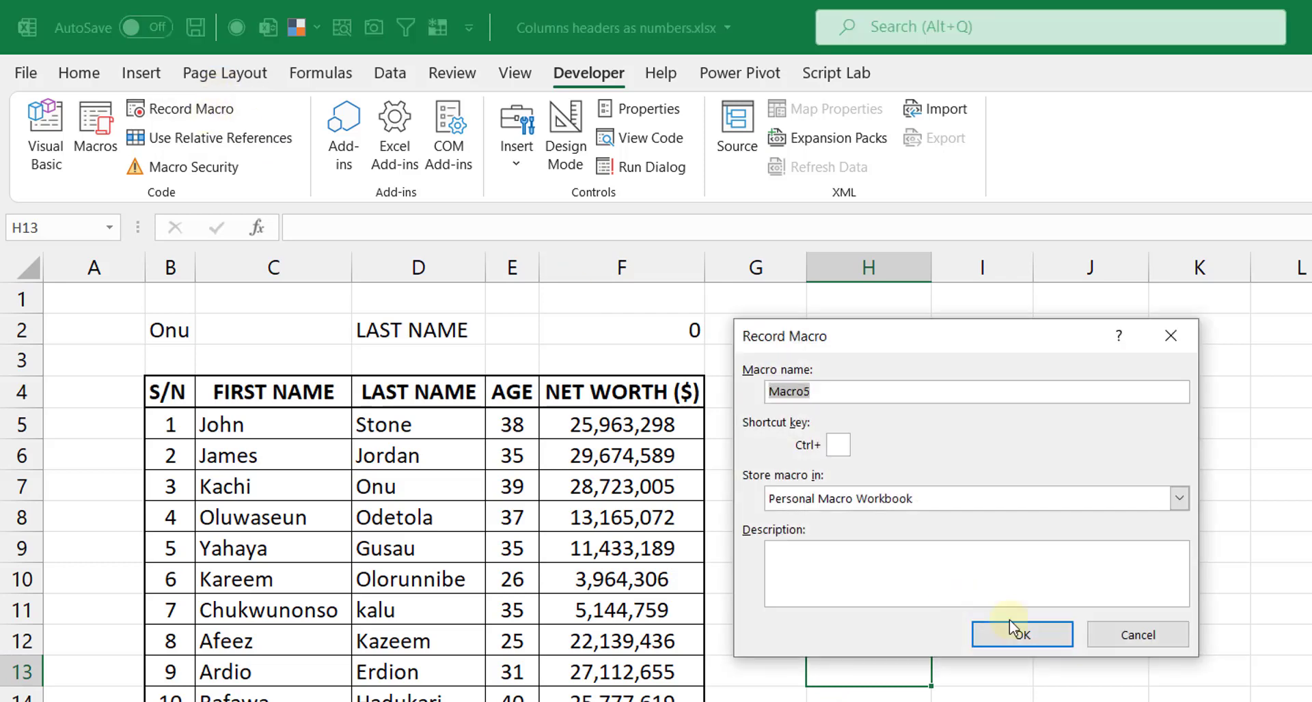
{"action": "left_click", "coordinate": [1040, 637]}
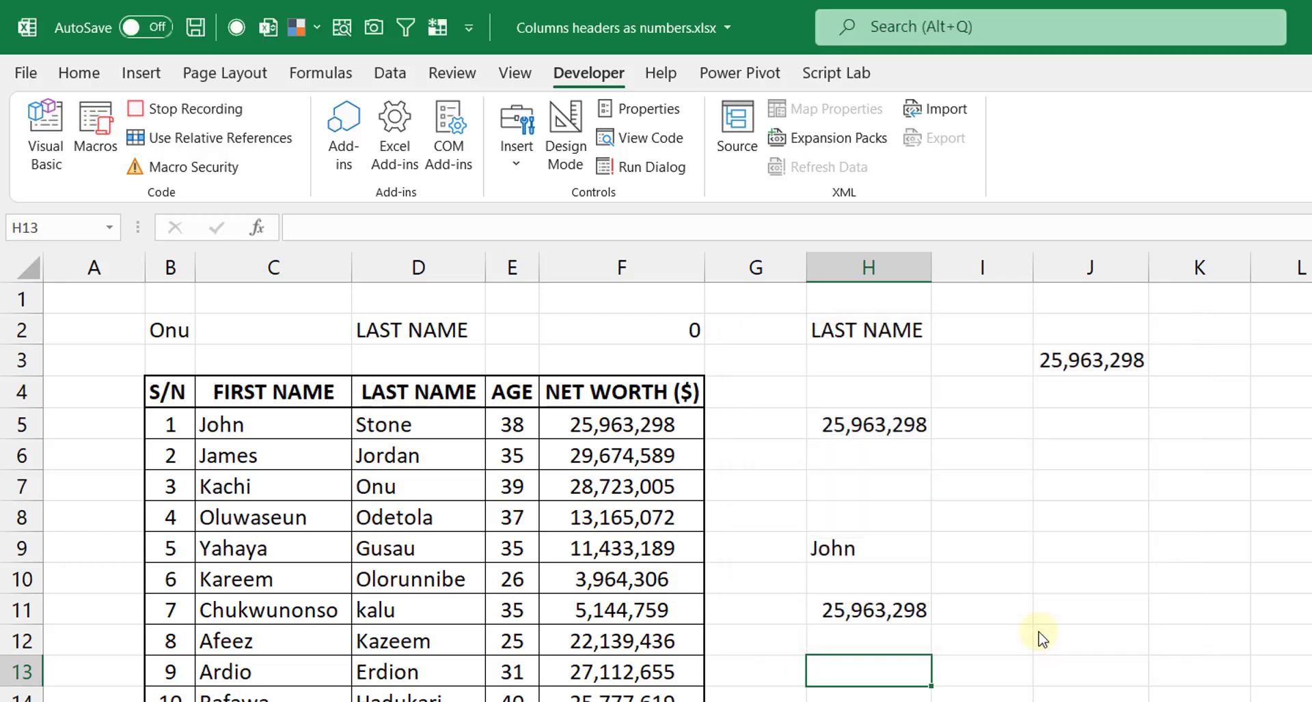
Step: Enter =B2 in cell H13, select cell H2, and stop the macro recording
{"action": "type", "text": "="}
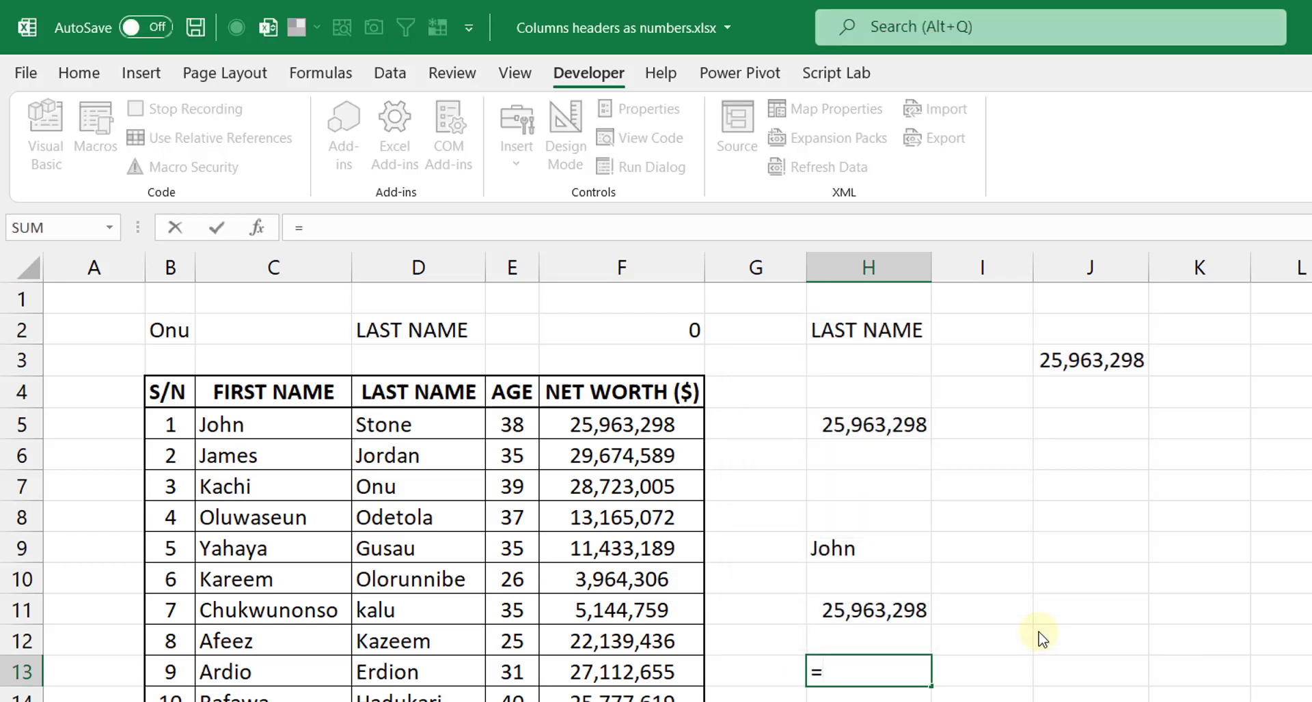
{"action": "left_click", "coordinate": [176, 333]}
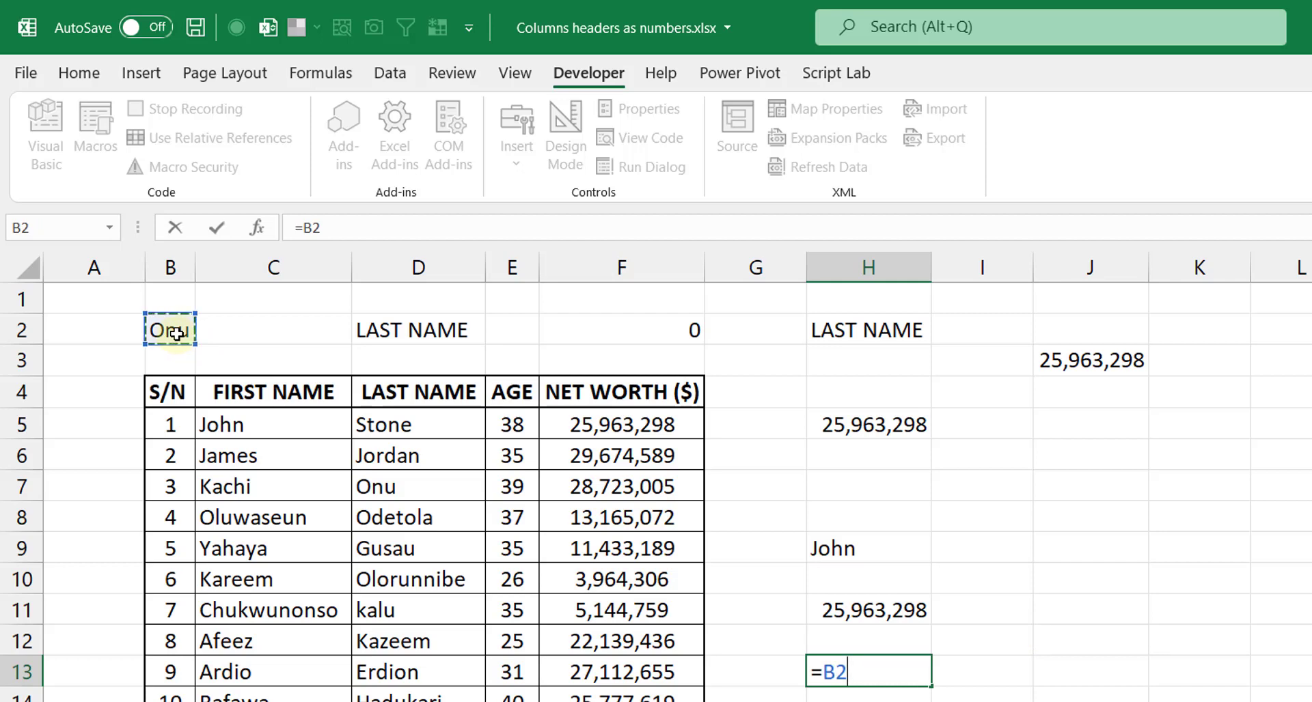
{"action": "key", "text": "ctrl+Return"}
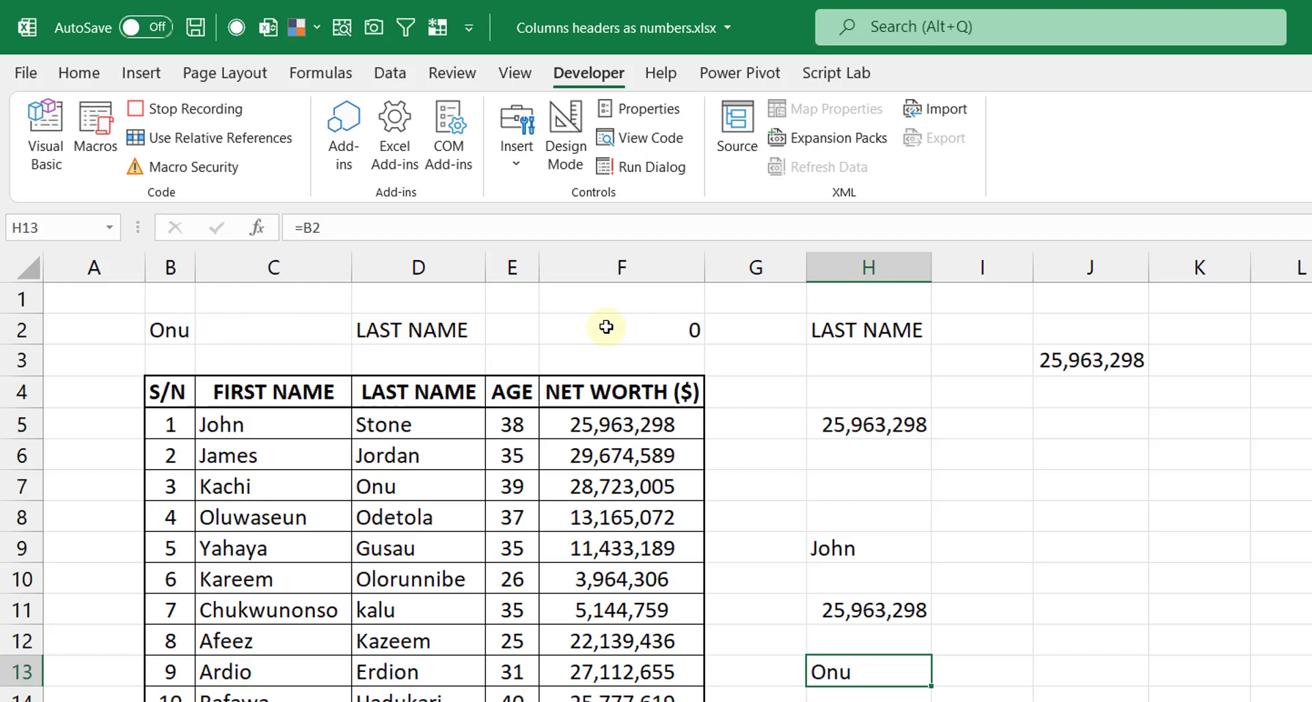
{"action": "left_click", "coordinate": [845, 330]}
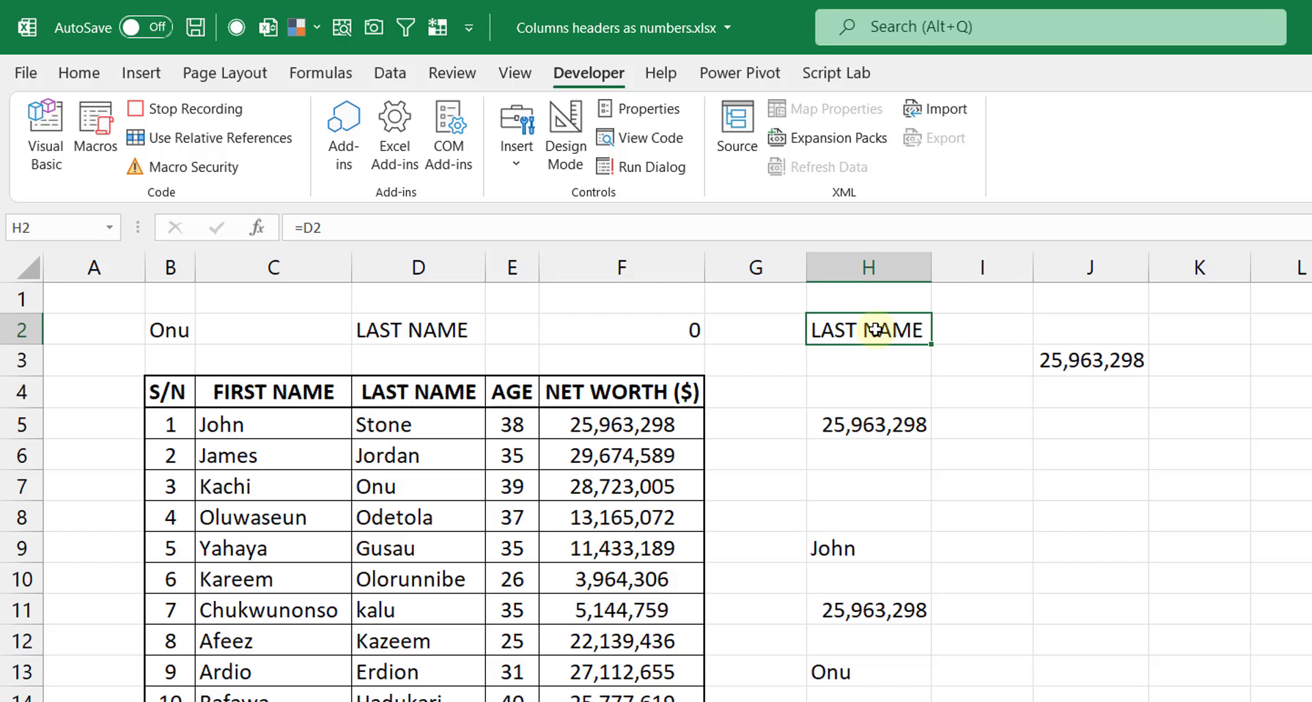
{"action": "left_click", "coordinate": [168, 116]}
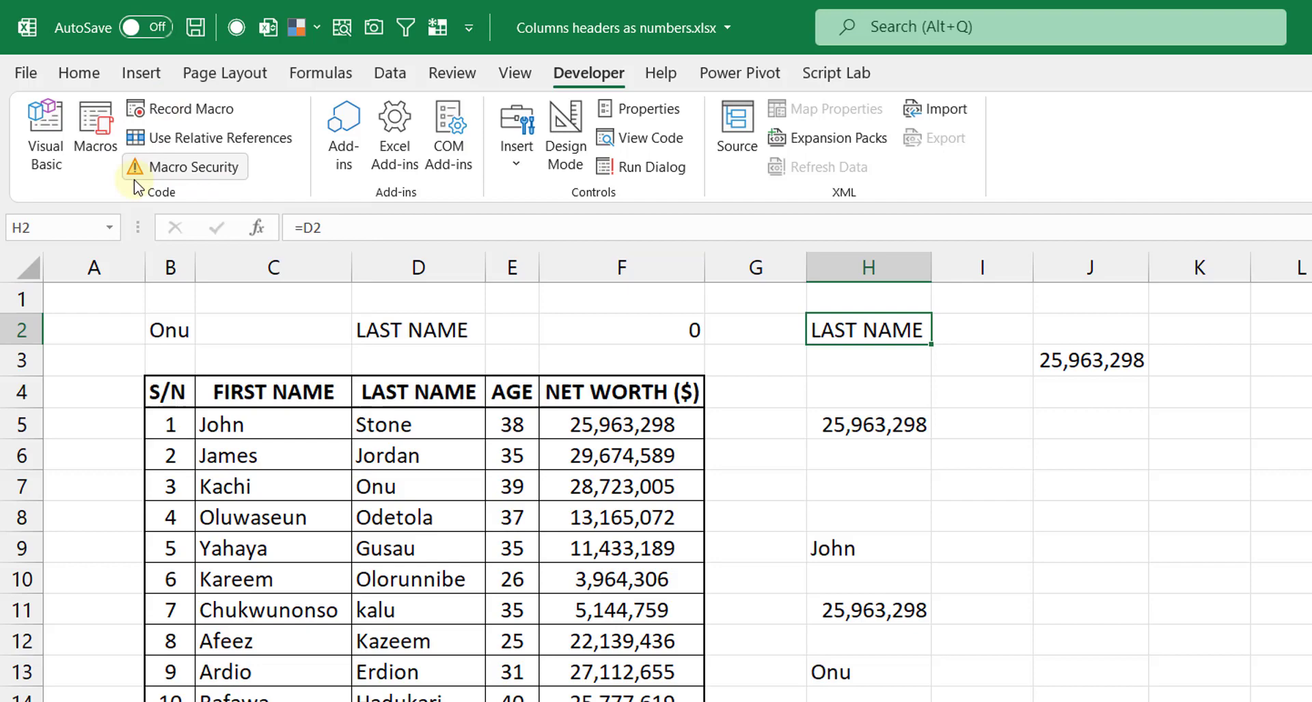
Step: Examine the recorded FormulaR1C1 lines of Macro4 and Macro5 in the Visual Basic Editor, and return to the worksheet
{"action": "left_click", "coordinate": [41, 153]}
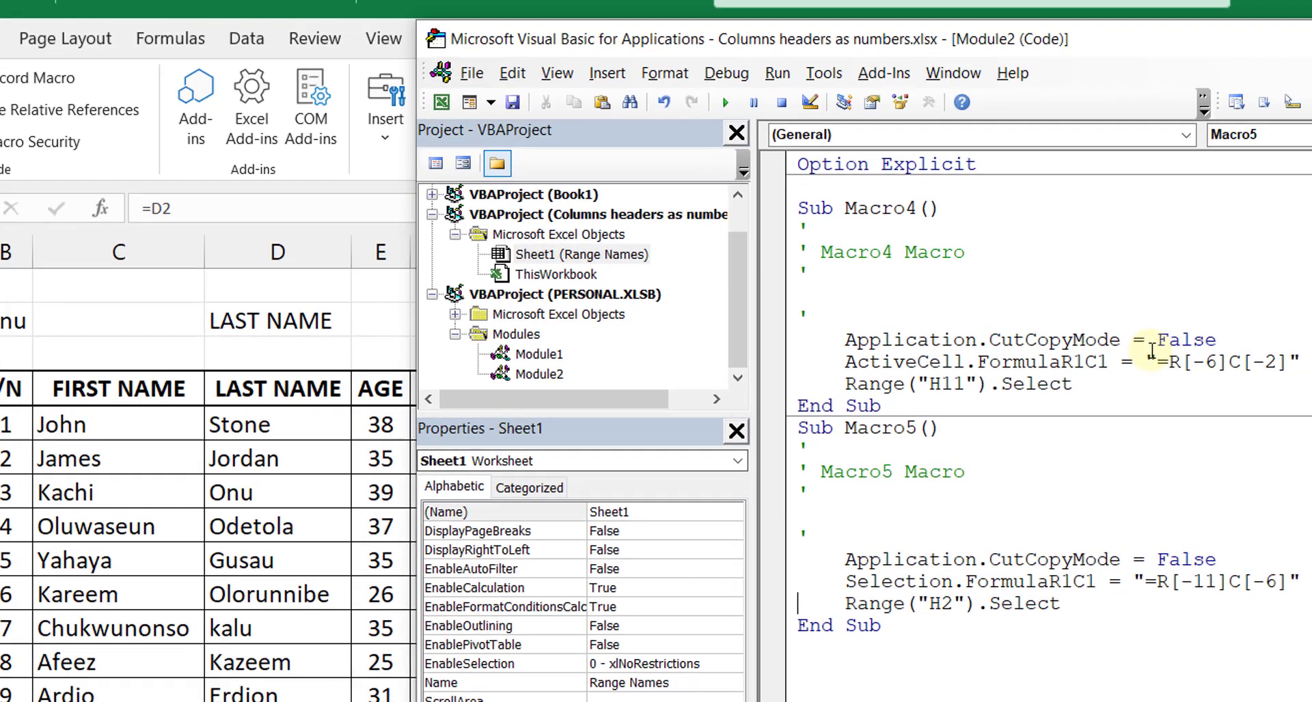
{"action": "left_click", "coordinate": [1207, 312]}
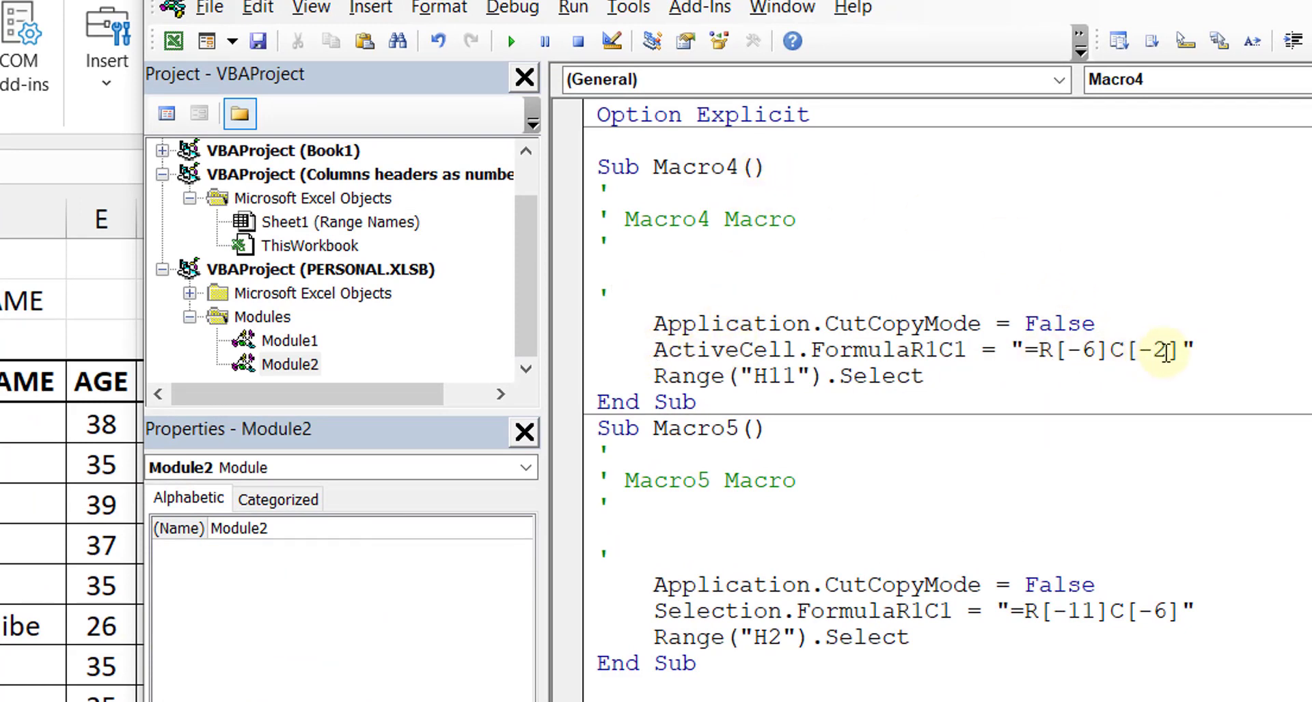
{"action": "left_click", "coordinate": [653, 610]}
{"action": "key", "text": "alt+F11"}
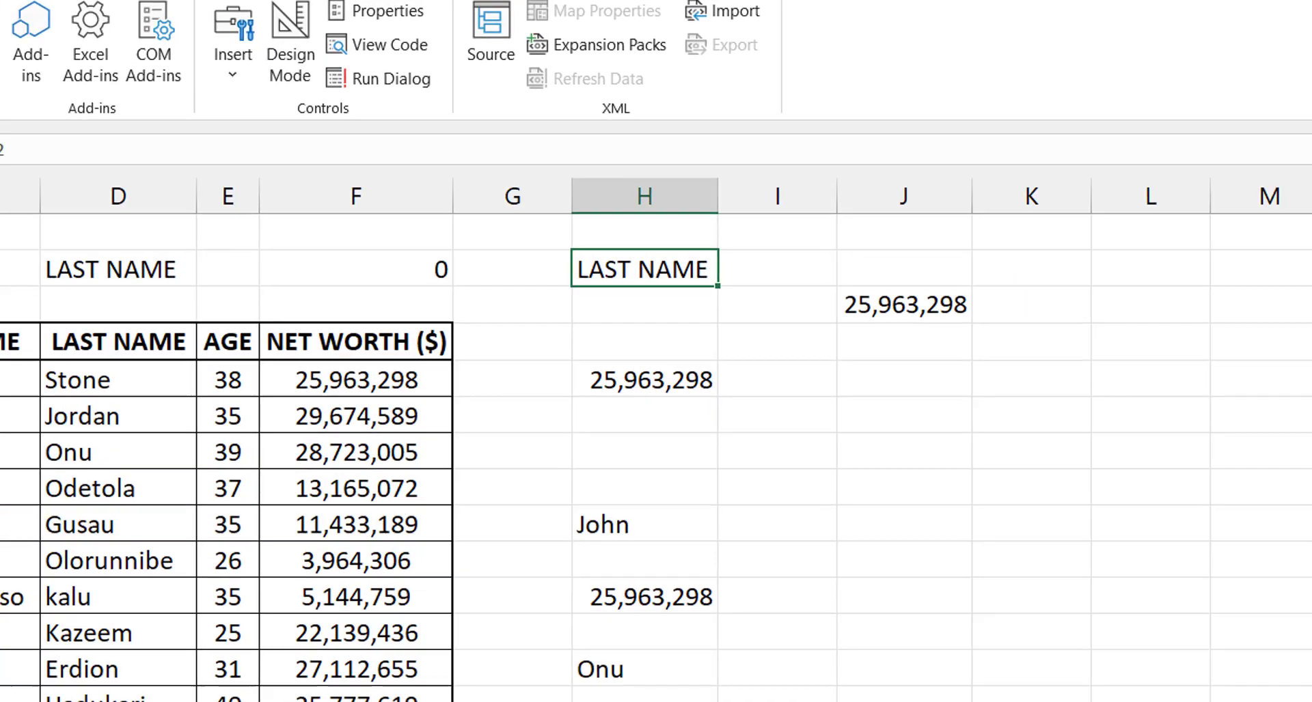